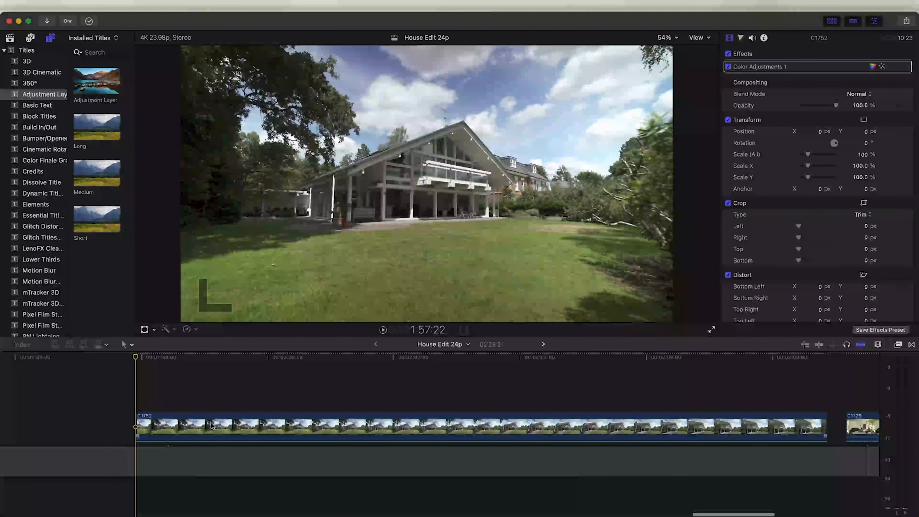
# Duplicate the house clip onto a connected track above the main clip
pyautogui.moveTo(211, 426); pyautogui.dragTo(211, 407)
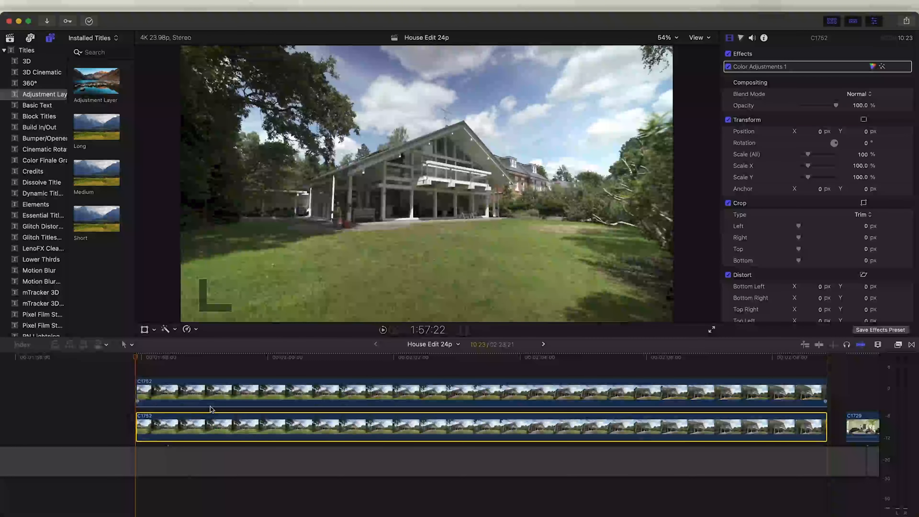
pyautogui.click(278, 358)
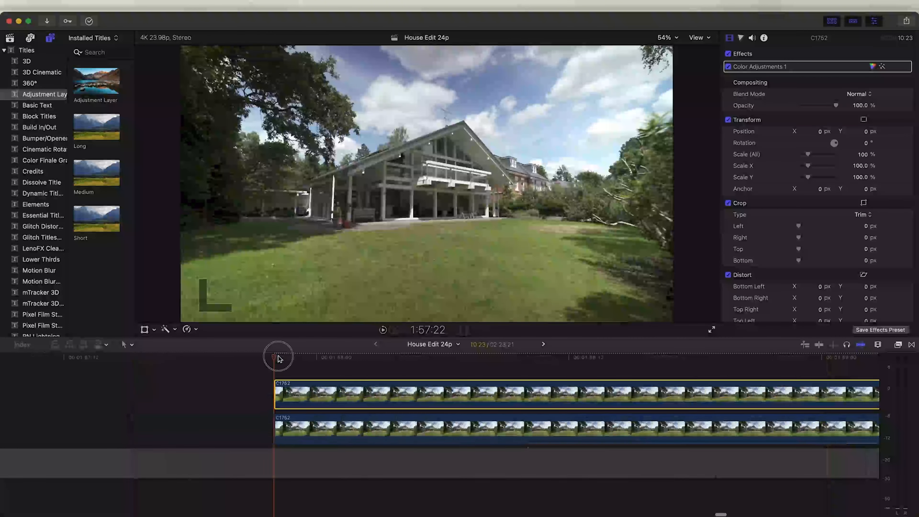
pyautogui.moveTo(279, 358); pyautogui.dragTo(275, 360)
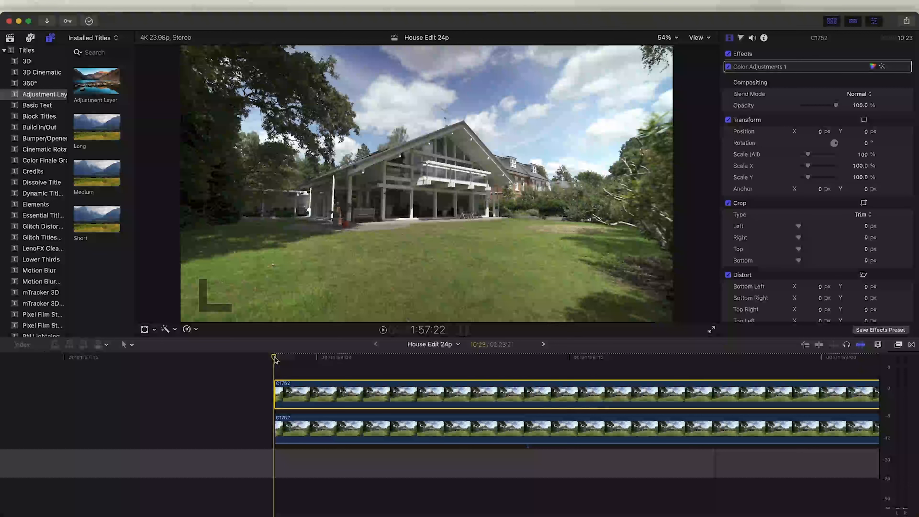
# Preview the hold on the connected copy, trim the copy to end where its hold ends, and reposition it
pyautogui.moveTo(246, 359); pyautogui.dragTo(204, 360)
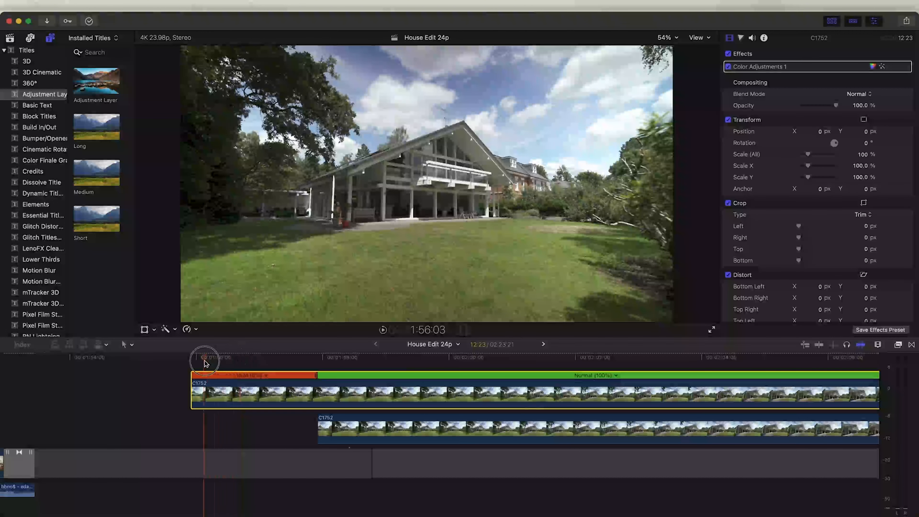
pyautogui.press('space')
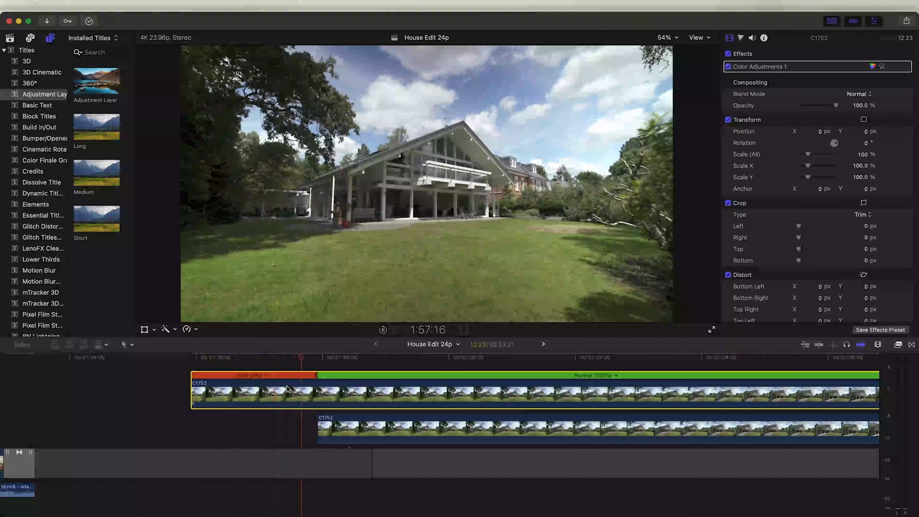
pyautogui.press('space')
pyautogui.click(316, 358)
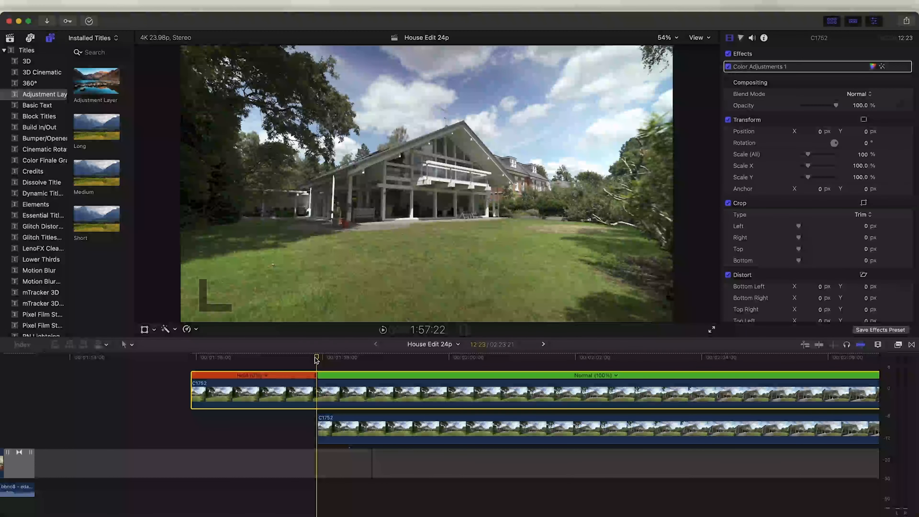
pyautogui.hotkey('alt', ']')
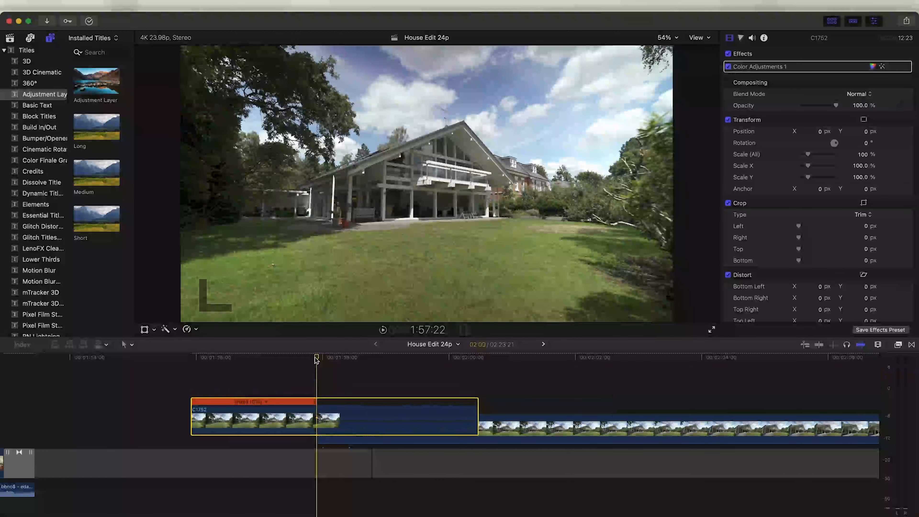
pyautogui.moveTo(437, 410)
pyautogui.mouseDown()
pyautogui.moveTo(334, 411)
pyautogui.moveTo(442, 414)
pyautogui.mouseUp()
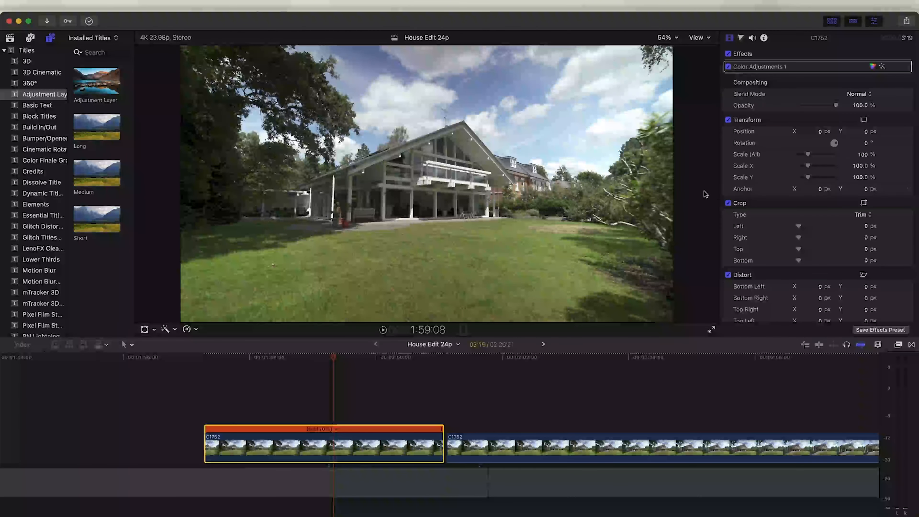
# Export the current frame as a JPEG image named "House background"
pyautogui.click(907, 21)
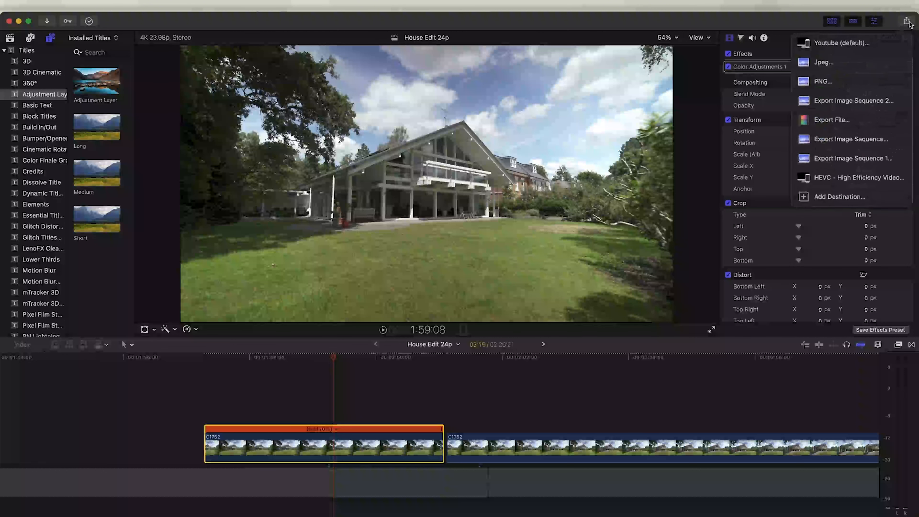
pyautogui.click(841, 68)
pyautogui.click(561, 149)
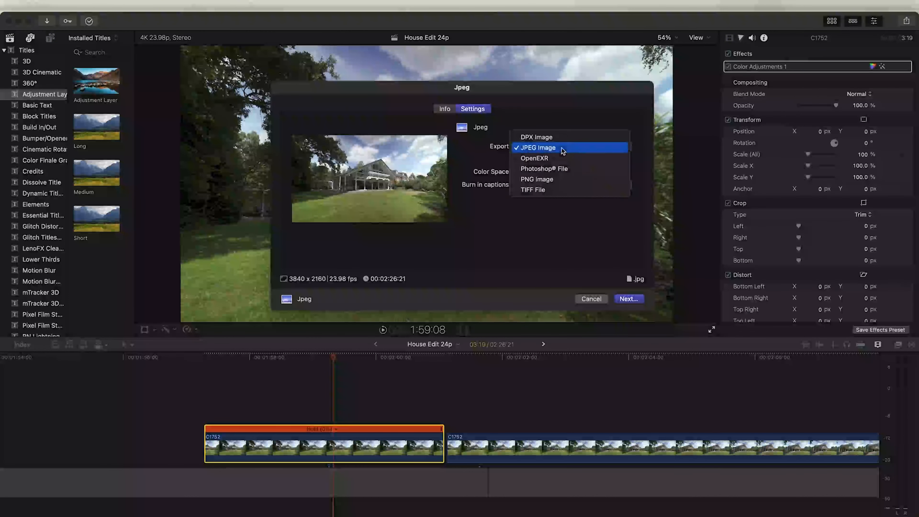
pyautogui.click(550, 151)
pyautogui.click(628, 299)
pyautogui.write('House backgro')
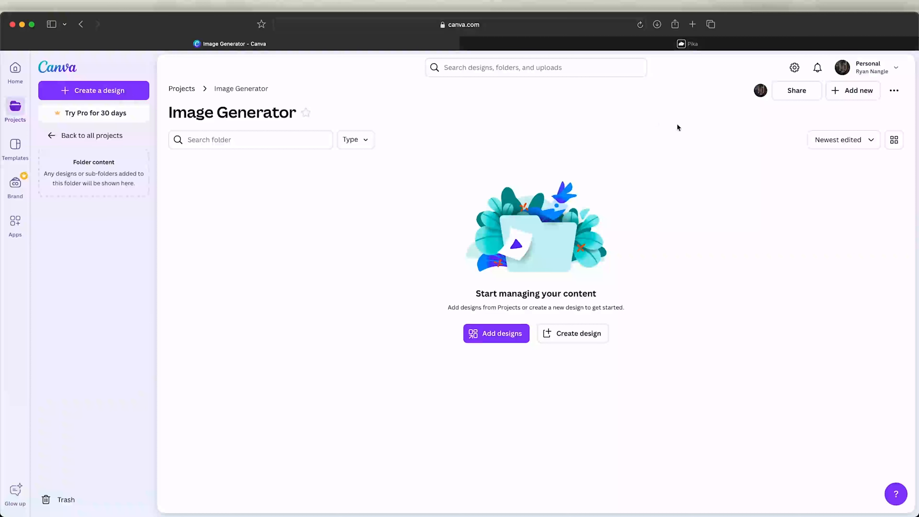
# Upload House background.jpg into the Canva Image Generator folder and open it in the photo editor
pyautogui.press('super+Tab')
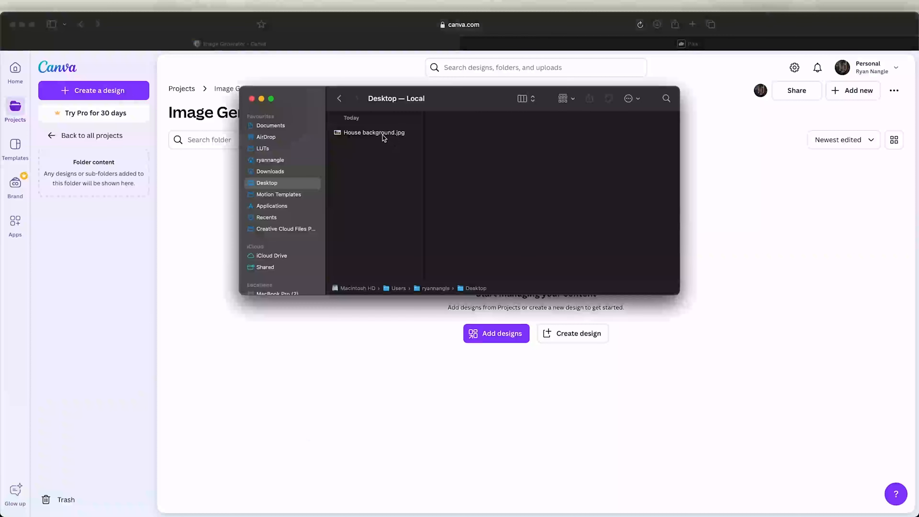
pyautogui.moveTo(382, 135); pyautogui.dragTo(732, 262)
pyautogui.click(320, 197)
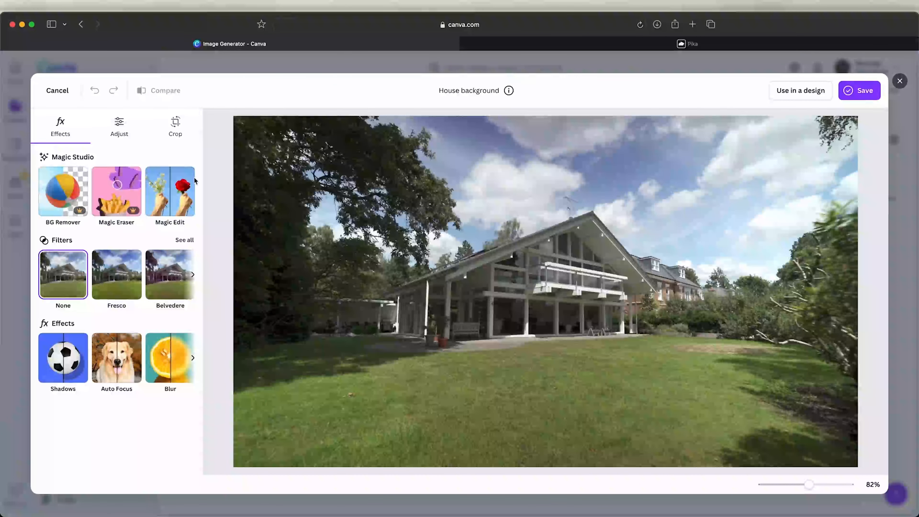
# Select the house with Magic Edit's click selection and extend the area with a size 6 brush
pyautogui.click(181, 196)
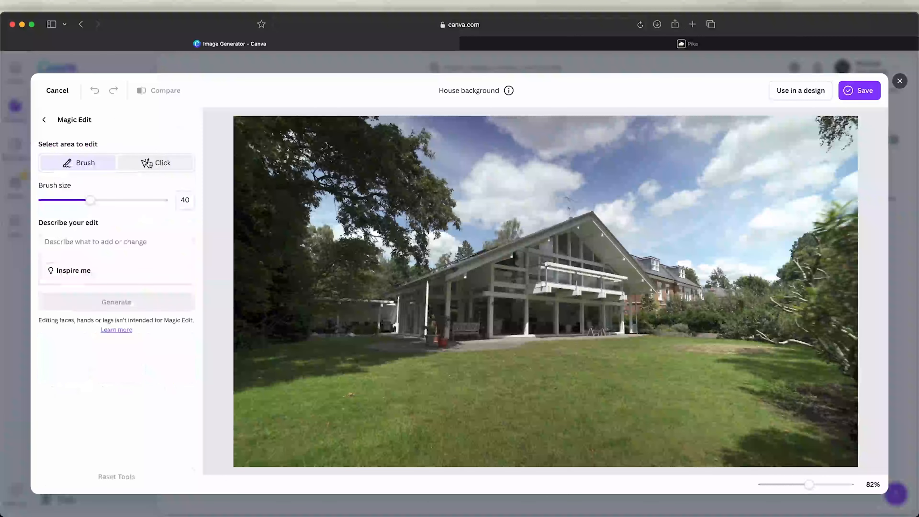
pyautogui.click(156, 162)
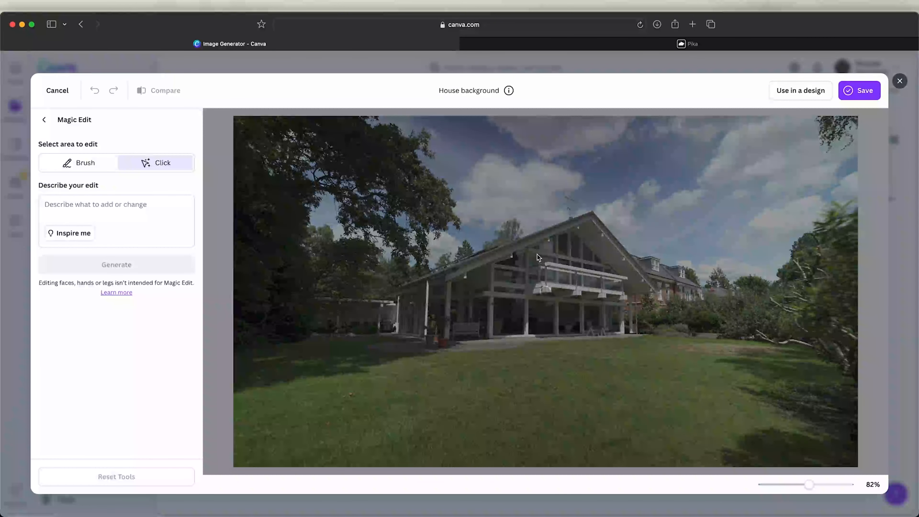
pyautogui.click(540, 257)
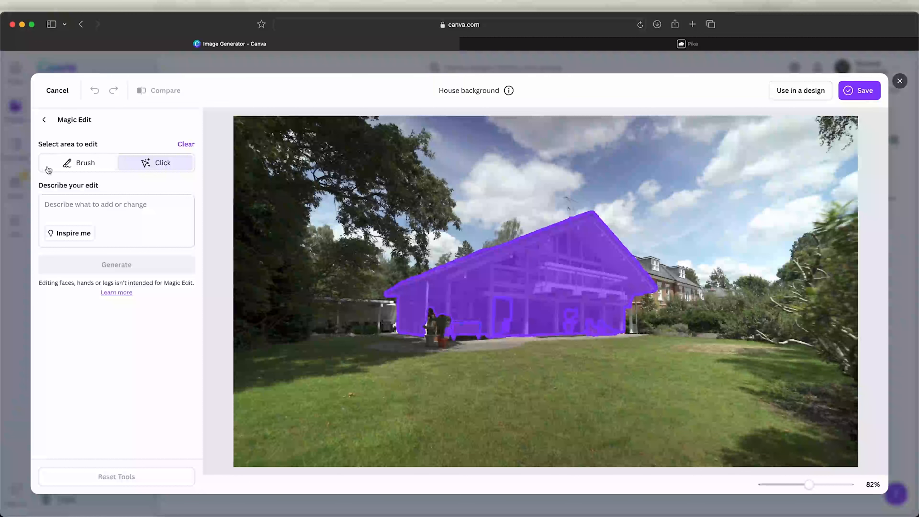
pyautogui.click(78, 162)
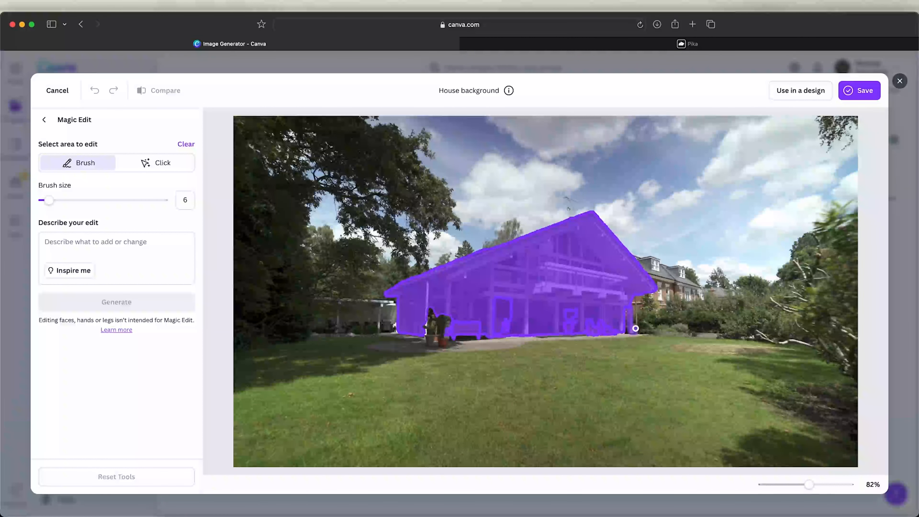
pyautogui.moveTo(636, 328); pyautogui.dragTo(577, 268)
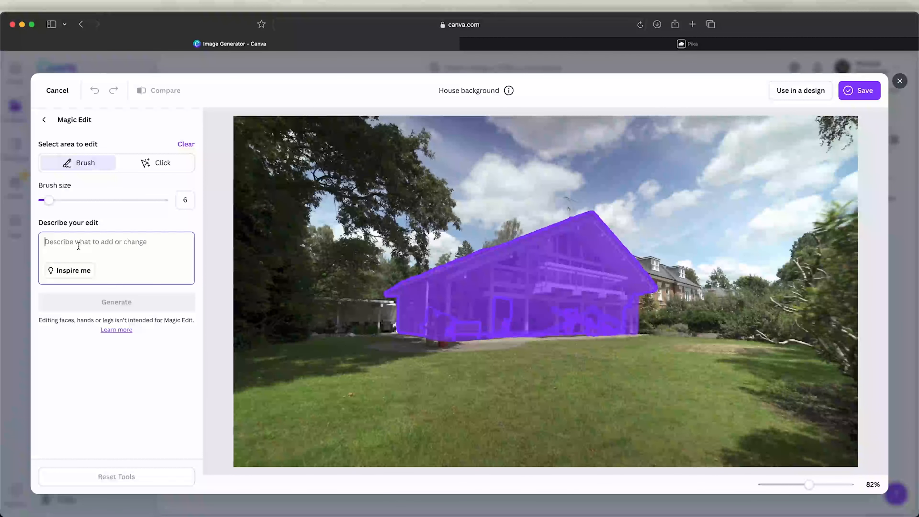
# Generate a Magic Edit with the prompt "garden", pick the first variation and apply it
pyautogui.write('arden')
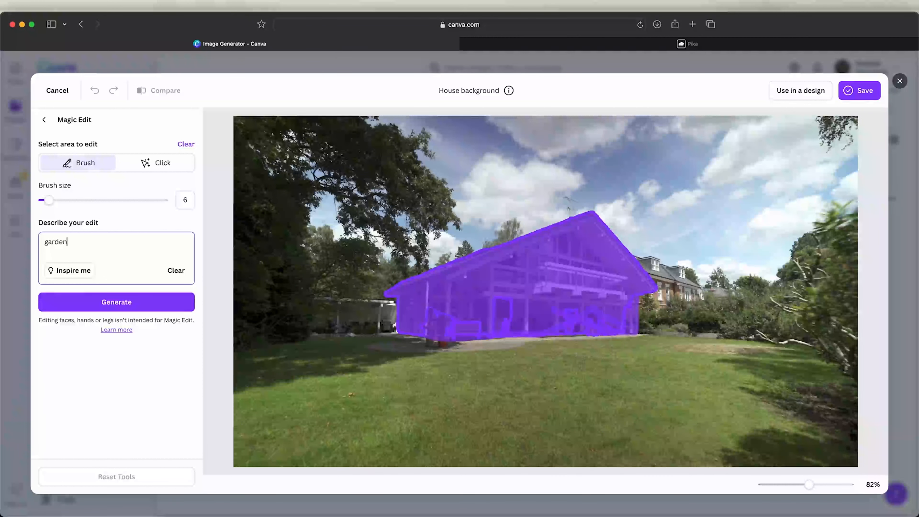
pyautogui.click(117, 300)
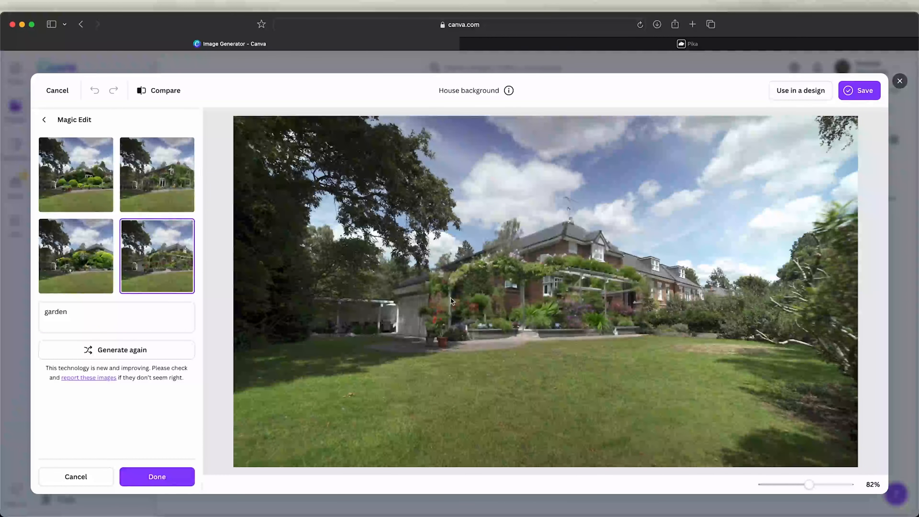
pyautogui.click(90, 275)
pyautogui.click(87, 195)
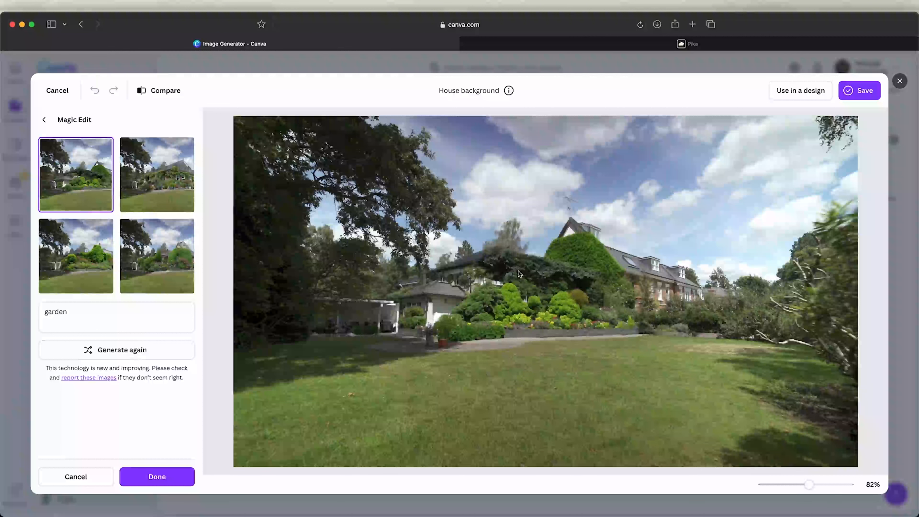
pyautogui.click(148, 474)
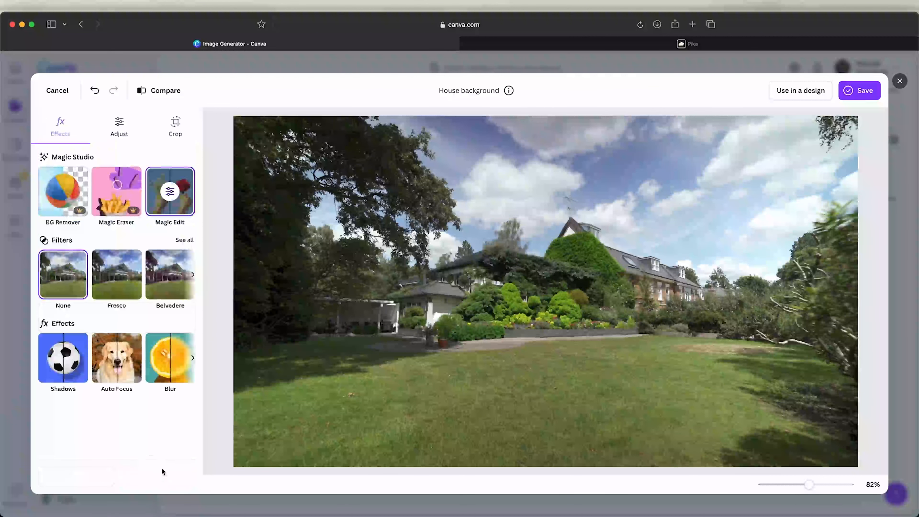
# Brush over the new garden with Magic Edit again and generate a "trees" variation
pyautogui.click(184, 210)
pyautogui.moveTo(408, 295); pyautogui.dragTo(484, 263)
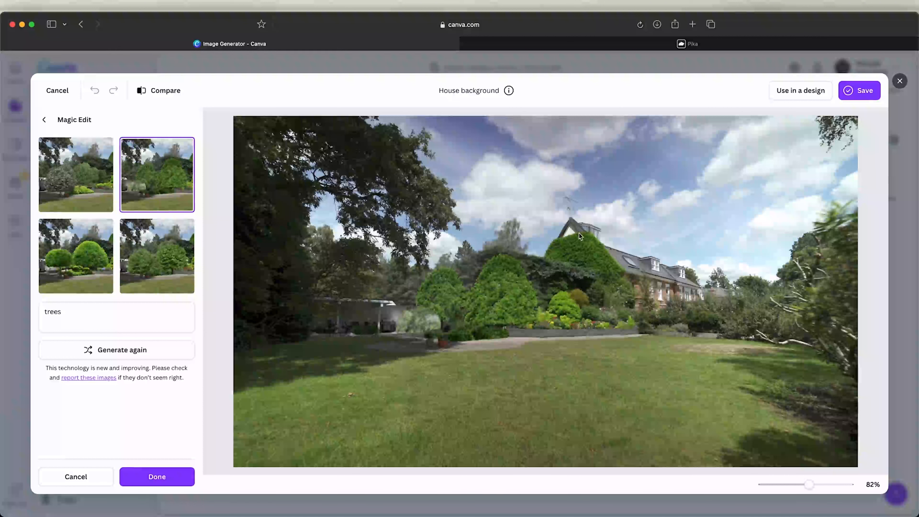
# Switch to the Pika tab and browse the generated videos in My library
pyautogui.click(621, 44)
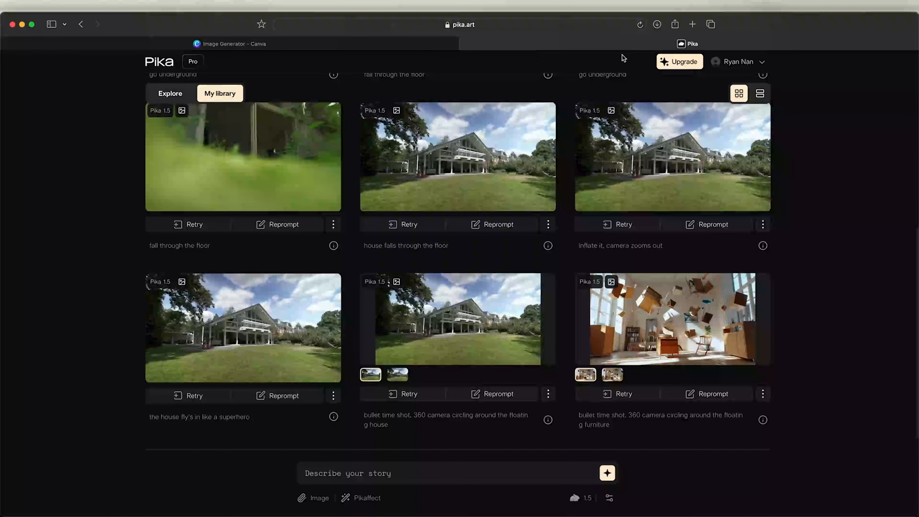
pyautogui.scroll(6, 337, 279)
pyautogui.click(331, 288)
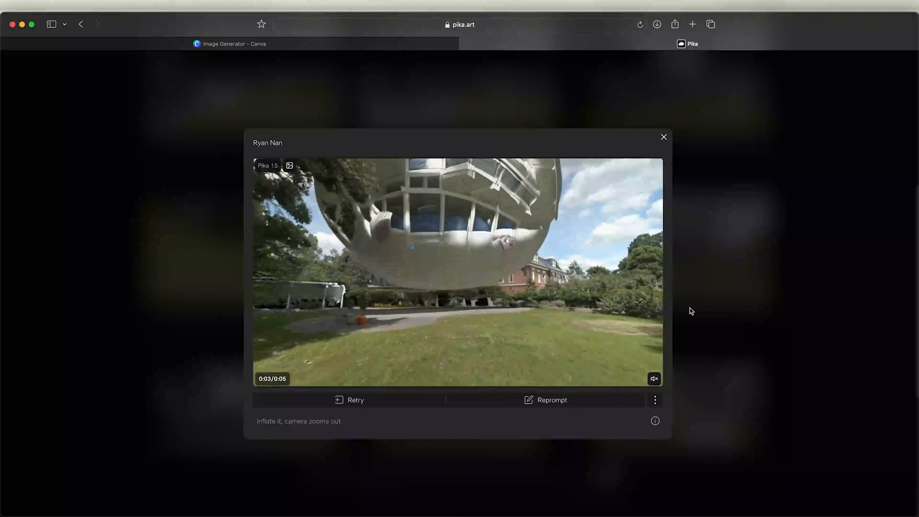
pyautogui.click(664, 137)
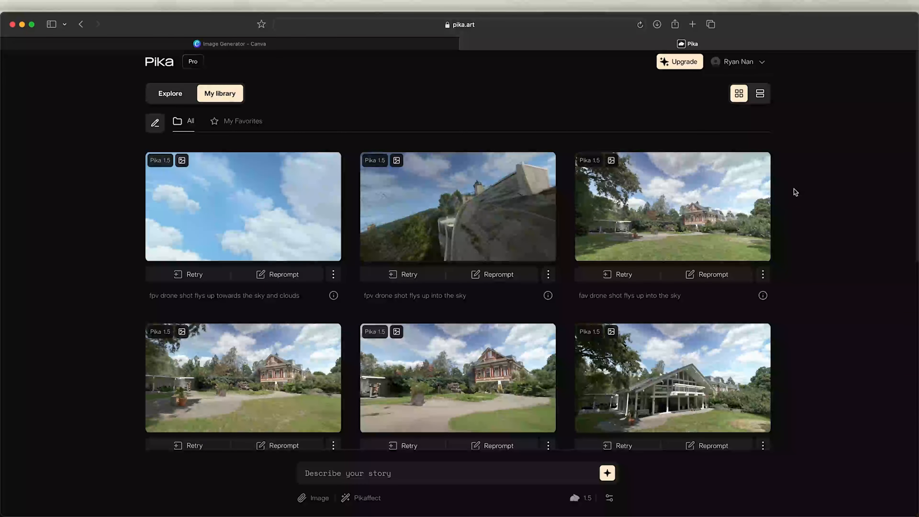
pyautogui.scroll(-5, 804, 192)
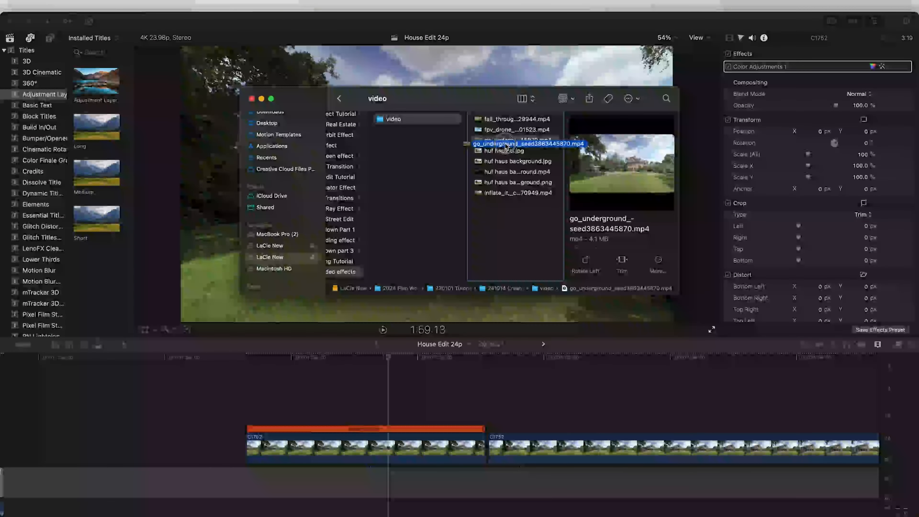
# Add the go_underground video from Finder to the timeline and reverse the clip
pyautogui.moveTo(517, 140); pyautogui.dragTo(253, 380)
pyautogui.click(187, 329)
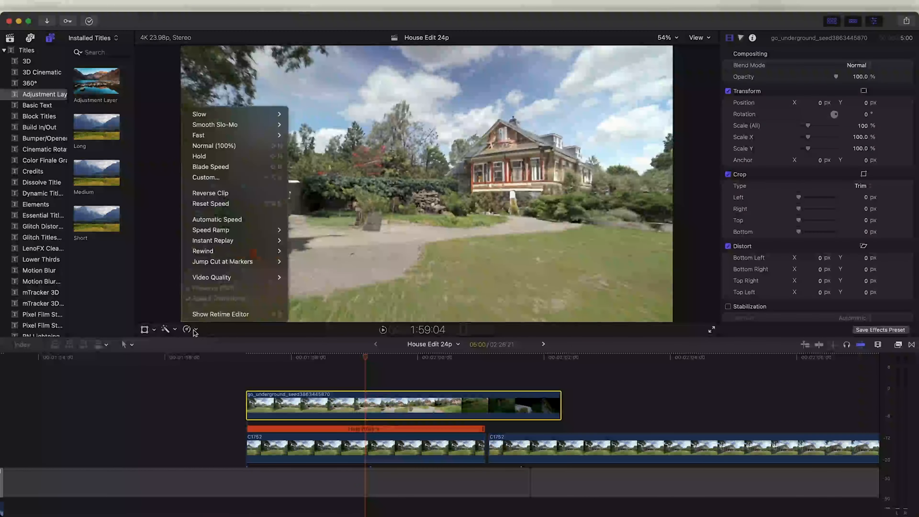
pyautogui.click(232, 193)
# Move the reversed clip into the main storyline beneath the hold clip and select the hold clip
pyautogui.moveTo(527, 416); pyautogui.dragTo(450, 457)
pyautogui.click(402, 358)
pyautogui.moveTo(404, 360)
pyautogui.mouseDown()
pyautogui.moveTo(191, 359)
pyautogui.moveTo(660, 364)
pyautogui.moveTo(416, 363)
pyautogui.mouseUp()
pyautogui.click(437, 392)
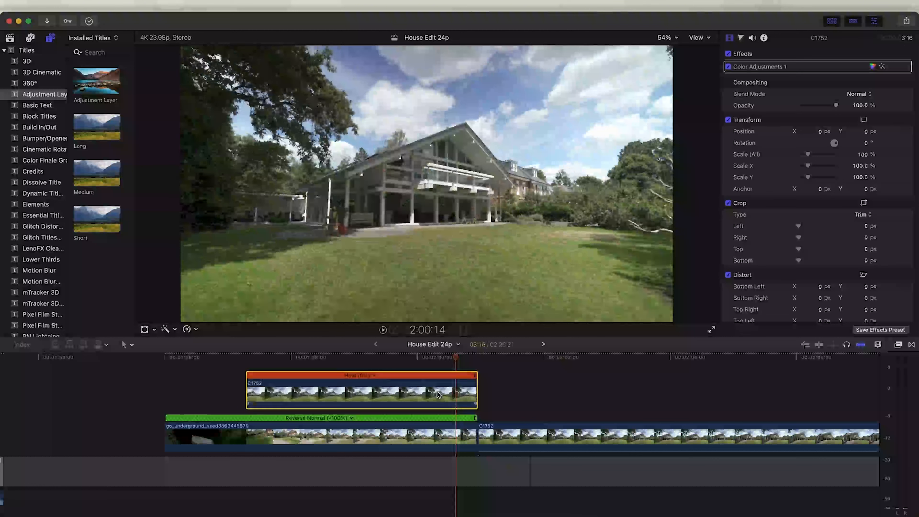
pyautogui.scroll(2, 442, 359)
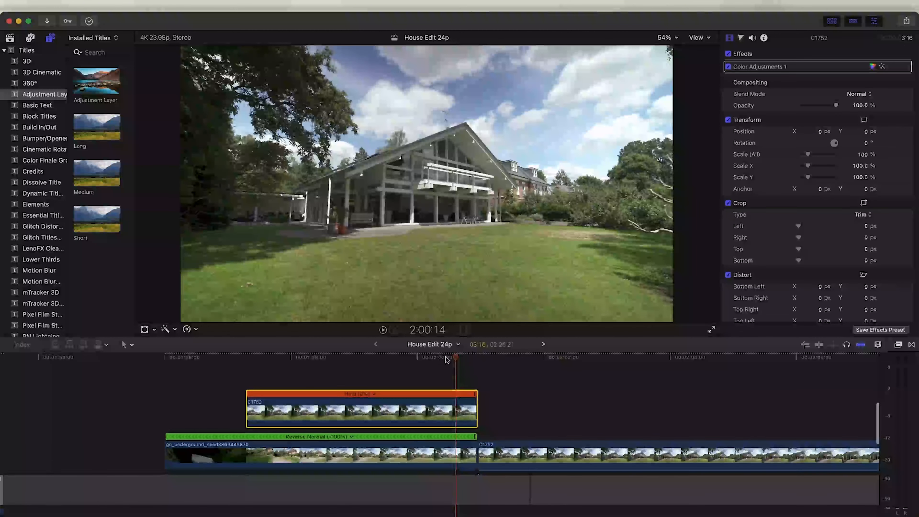
pyautogui.moveTo(458, 361); pyautogui.dragTo(434, 360)
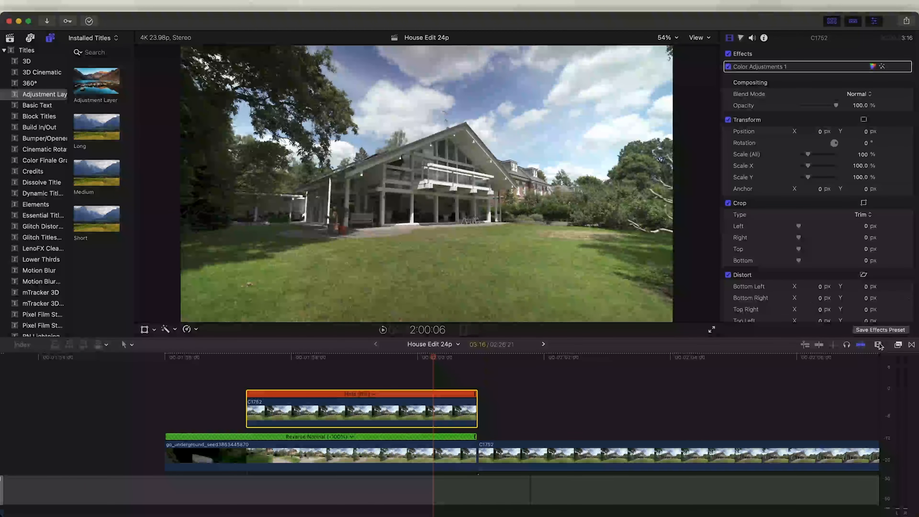
# Apply the Draw Mask effect from Masks and Keying to the hold clip
pyautogui.click(897, 346)
pyautogui.scroll(-5, 711, 410)
pyautogui.click(690, 408)
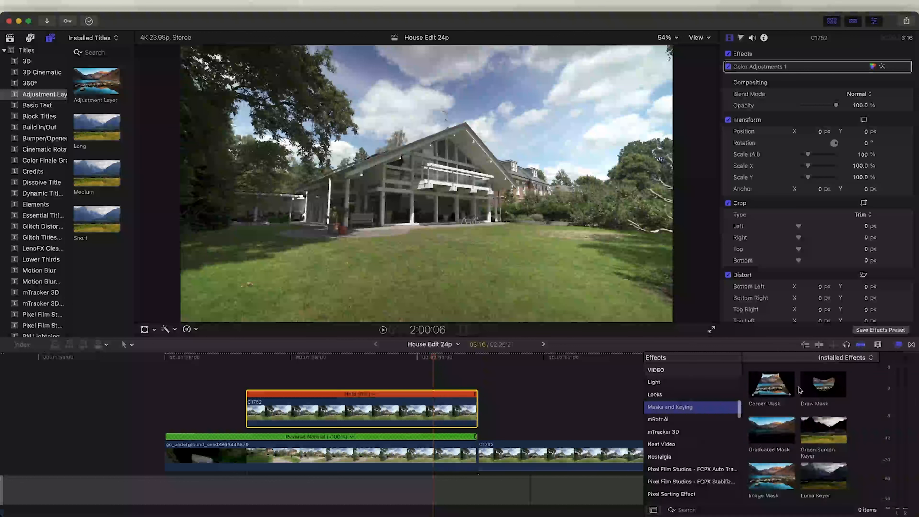
pyautogui.moveTo(820, 388)
pyautogui.mouseDown()
pyautogui.moveTo(416, 397)
pyautogui.moveTo(410, 411)
pyautogui.mouseUp()
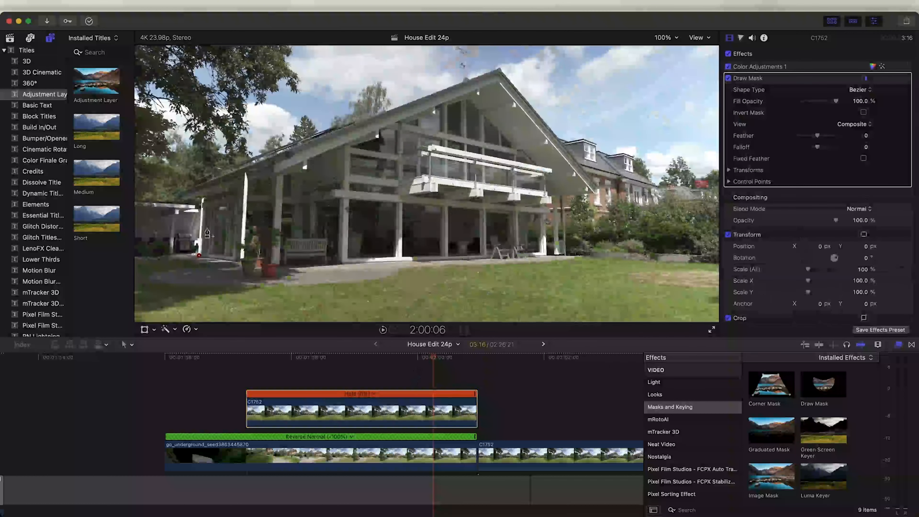
# Draw a closed mask tracing the house's outline on the hold clip
pyautogui.click(199, 255)
pyautogui.click(202, 198)
pyautogui.click(182, 201)
pyautogui.click(175, 196)
pyautogui.click(190, 189)
pyautogui.click(199, 180)
pyautogui.click(337, 126)
pyautogui.click(353, 123)
pyautogui.click(465, 80)
pyautogui.click(465, 52)
pyautogui.click(467, 80)
pyautogui.click(499, 69)
pyautogui.click(525, 99)
pyautogui.click(596, 185)
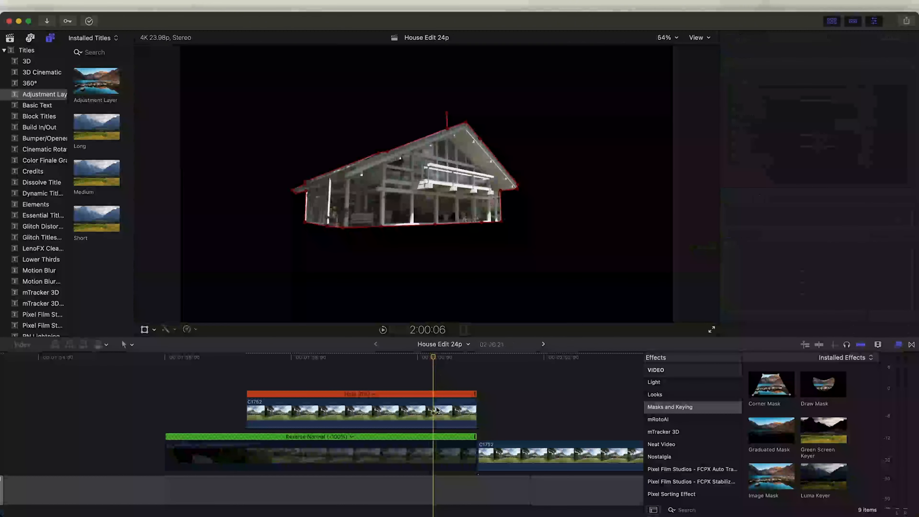
pyautogui.click(436, 410)
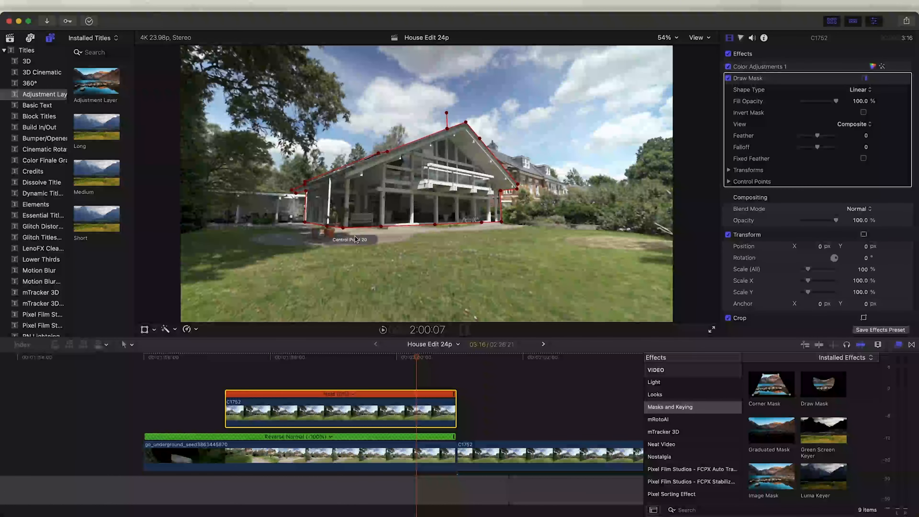
# Apply a Ken Burns crop to the hold clip, shifting the end frame downward with Ease In easing
pyautogui.click(145, 330)
pyautogui.click(154, 329)
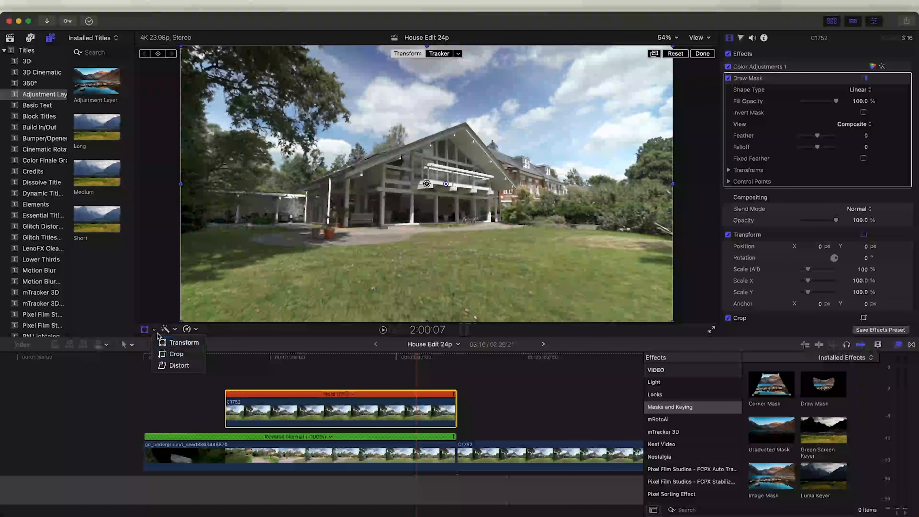
pyautogui.click(177, 354)
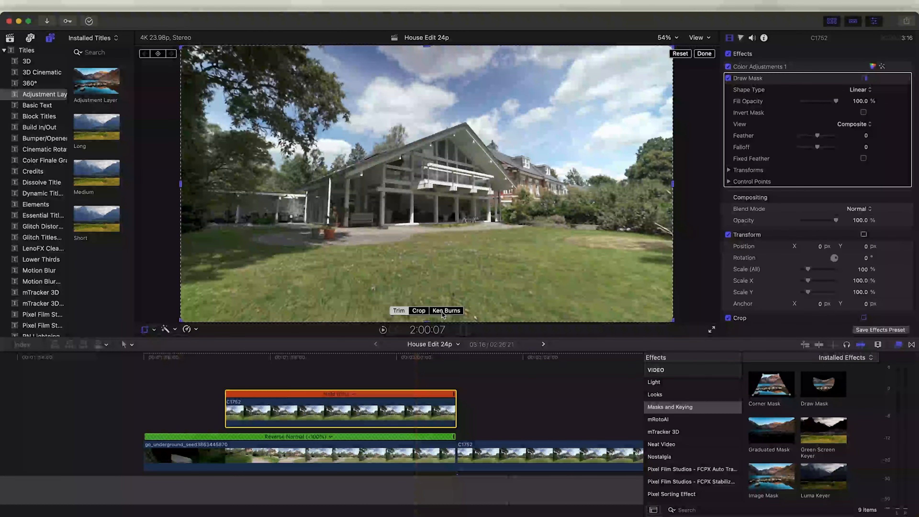
pyautogui.click(446, 310)
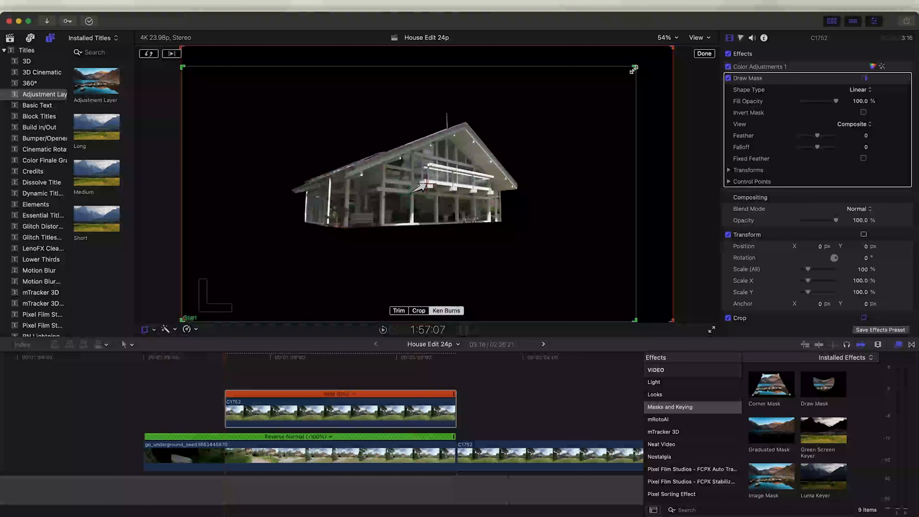
pyautogui.moveTo(635, 68); pyautogui.dragTo(673, 48)
pyautogui.moveTo(572, 220); pyautogui.dragTo(571, 364)
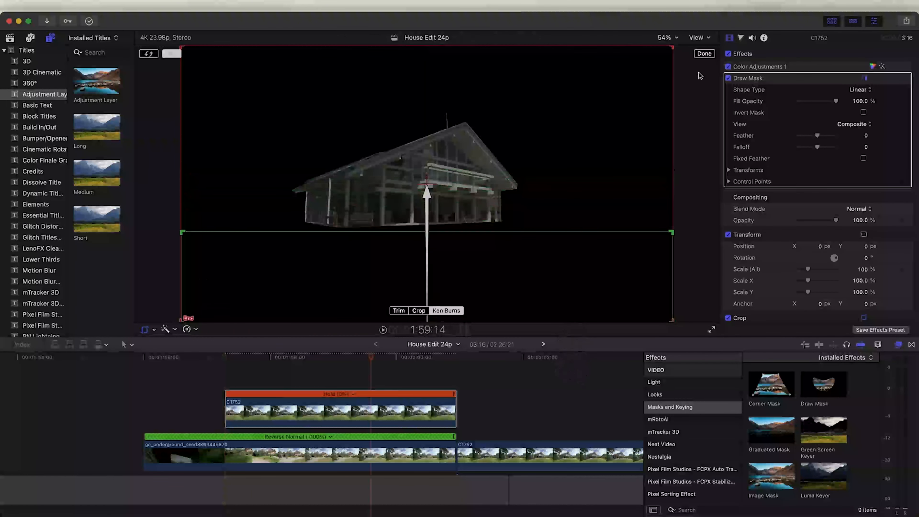
pyautogui.rightClick(526, 246)
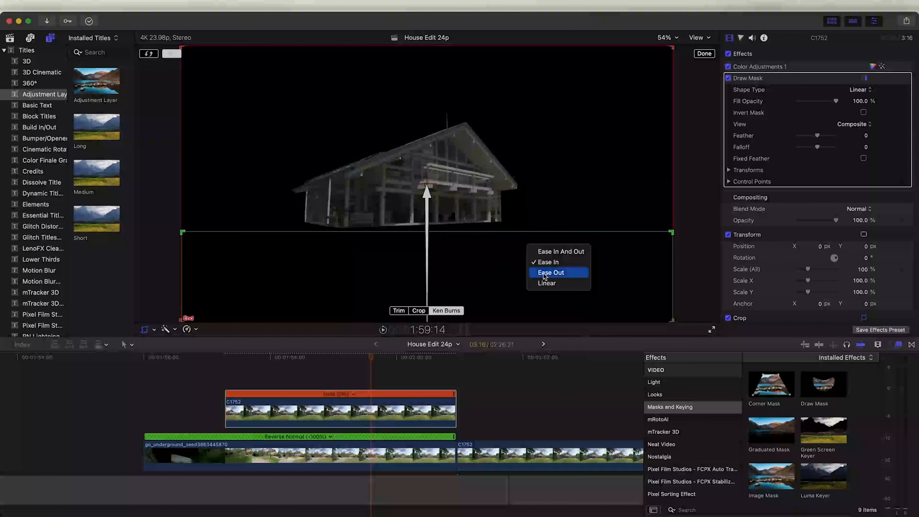
pyautogui.click(557, 262)
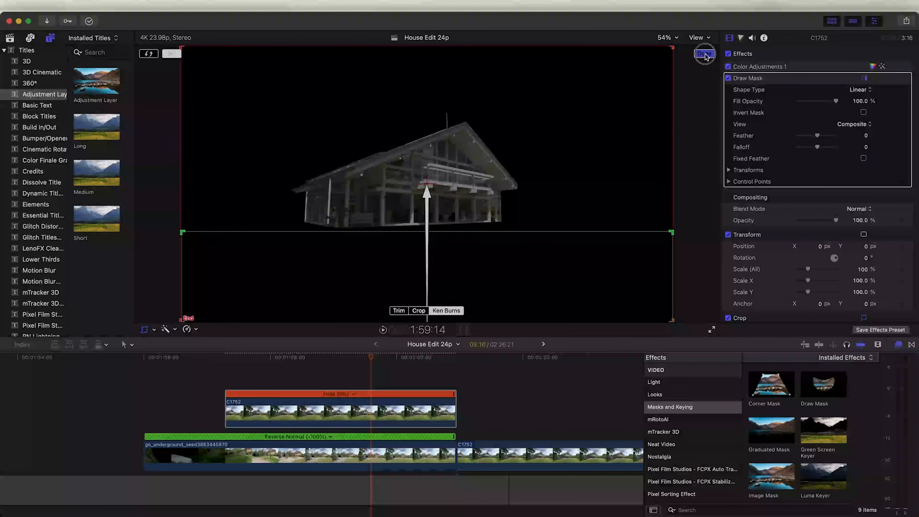
pyautogui.click(704, 53)
# Trim the hold clip's start so it covers only the last stretch before the cut
pyautogui.moveTo(227, 409); pyautogui.dragTo(399, 411)
pyautogui.click(457, 359)
pyautogui.moveTo(459, 362)
pyautogui.mouseDown()
pyautogui.moveTo(369, 360)
pyautogui.moveTo(467, 366)
pyautogui.mouseUp()
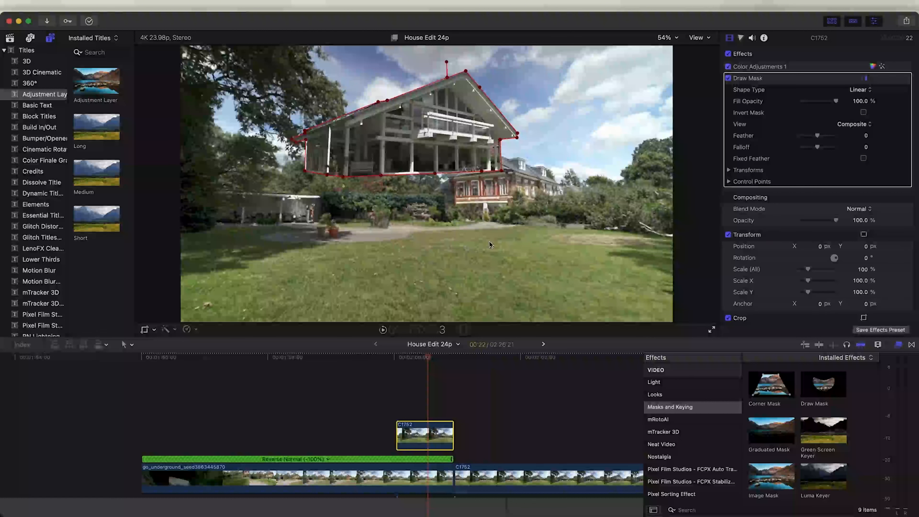
# Add a second Draw Mask to the hold clip and draw a four-point mask around the ground floor
pyautogui.moveTo(820, 387)
pyautogui.mouseDown()
pyautogui.moveTo(814, 378)
pyautogui.moveTo(597, 368)
pyautogui.moveTo(428, 442)
pyautogui.mouseUp()
pyautogui.click(305, 141)
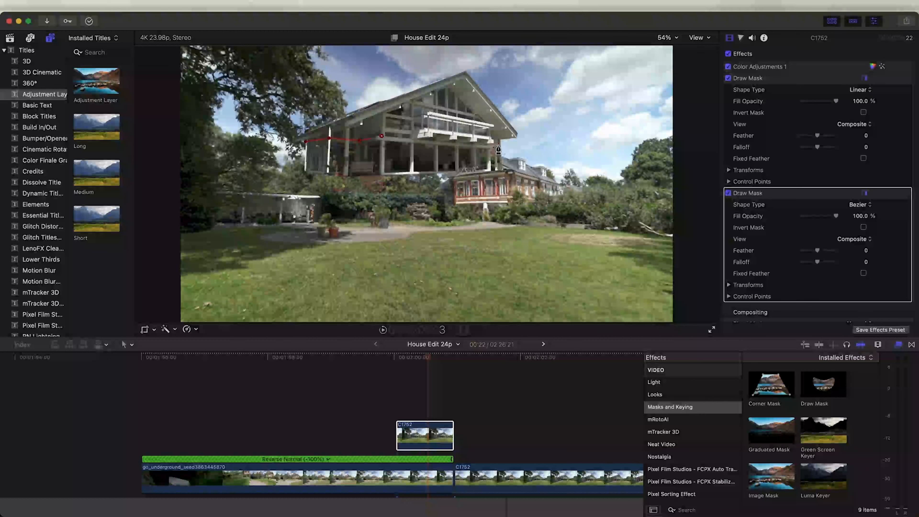
pyautogui.click(310, 179)
pyautogui.click(296, 175)
pyautogui.click(306, 141)
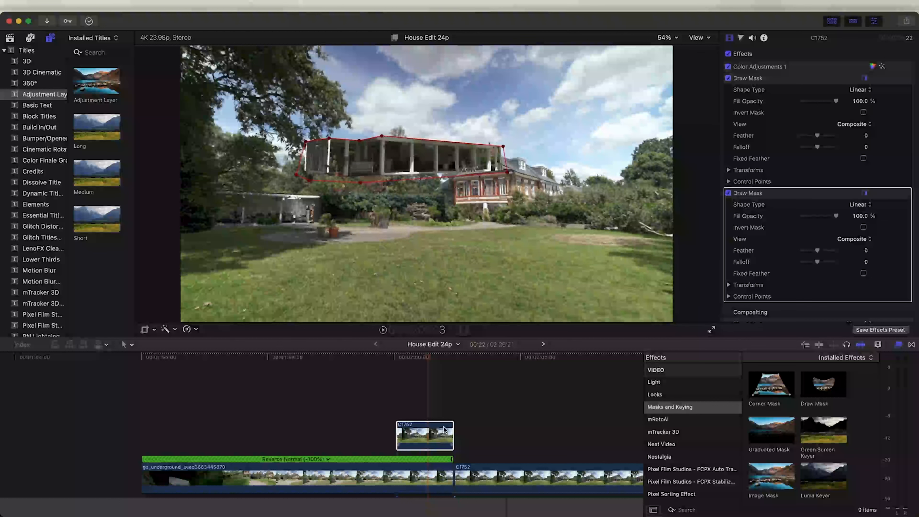
# Duplicate the hold clip onto a lane above it and invert the second Draw Mask
pyautogui.keyDown('alt'); pyautogui.moveTo(428, 436); pyautogui.dragTo(428, 401); pyautogui.keyUp('alt')
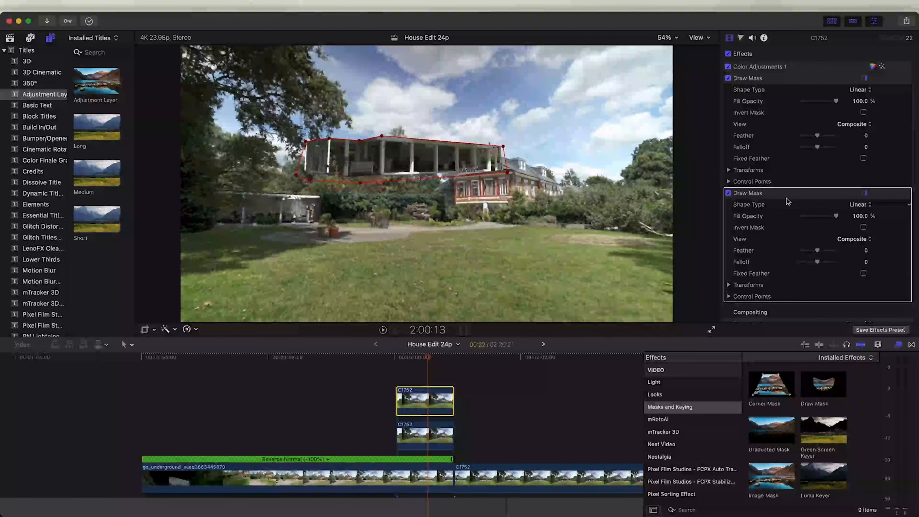
pyautogui.click(863, 227)
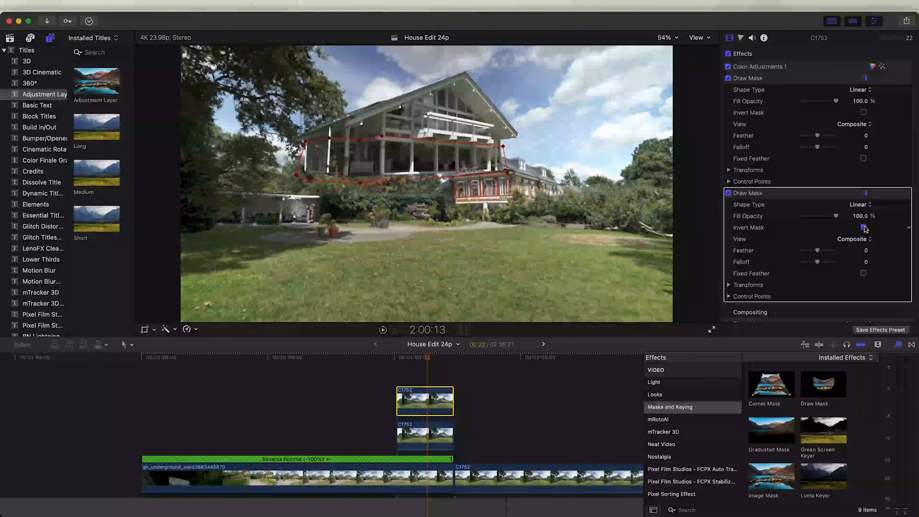
# Extend the lower copy's start earlier in the timeline
pyautogui.click(416, 425)
pyautogui.moveTo(397, 437); pyautogui.dragTo(382, 437)
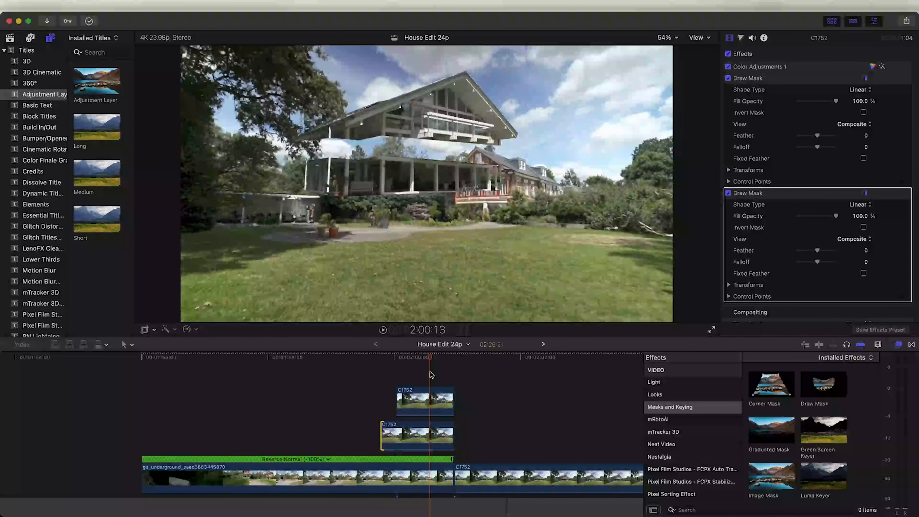
# Blade the lower copy at the playhead, select its later segment, and disable its Crop
pyautogui.click(433, 425)
pyautogui.press('b')
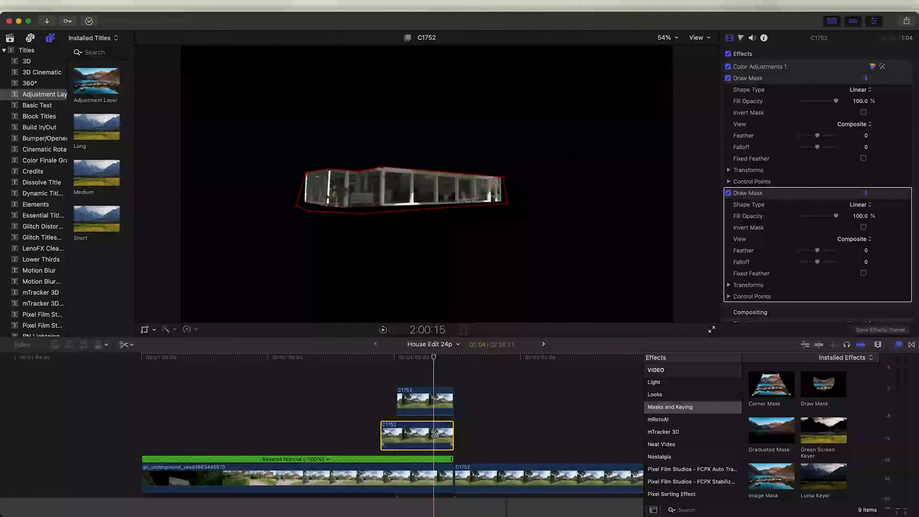
pyautogui.click(435, 433)
pyautogui.press('a')
pyautogui.click(436, 429)
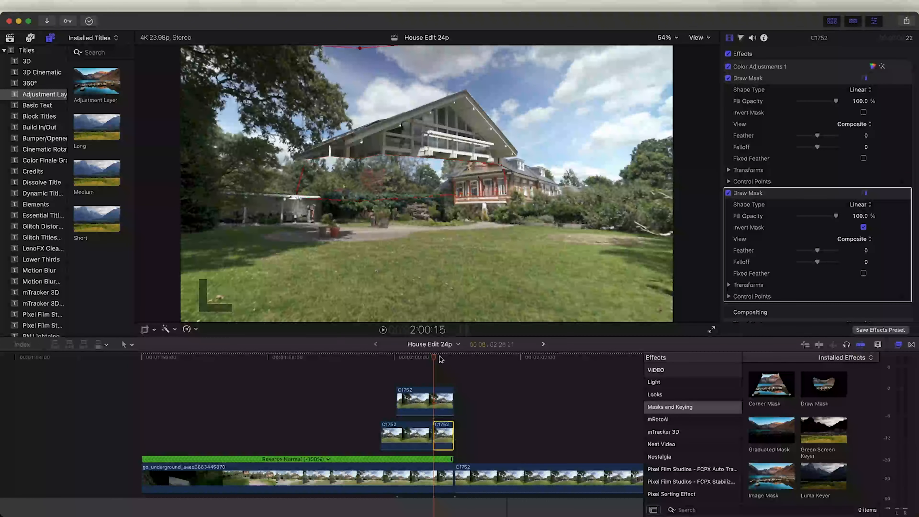
pyautogui.click(442, 358)
pyautogui.scroll(-10, 817, 241)
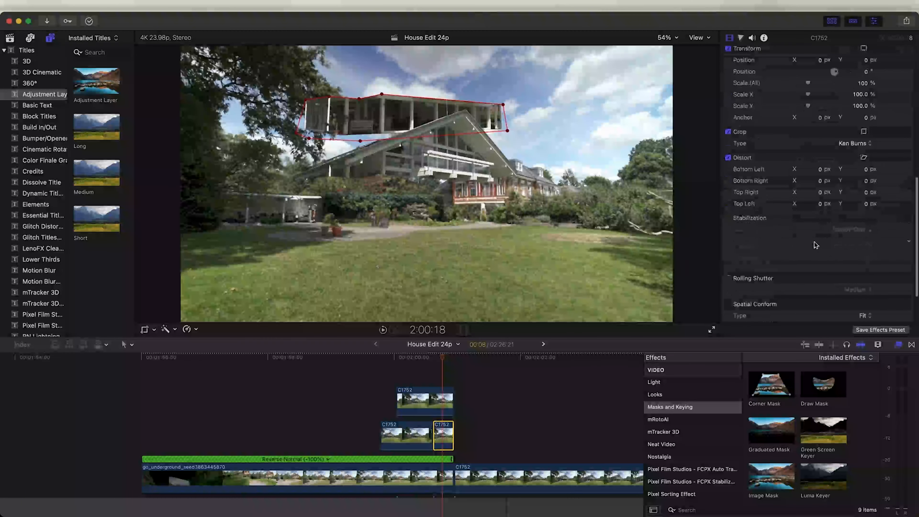
pyautogui.click(728, 132)
# Select the three masked house clips and combine them into a new compound clip
pyautogui.moveTo(433, 362)
pyautogui.mouseDown()
pyautogui.moveTo(396, 364)
pyautogui.moveTo(448, 363)
pyautogui.mouseUp()
pyautogui.moveTo(464, 398); pyautogui.dragTo(409, 437)
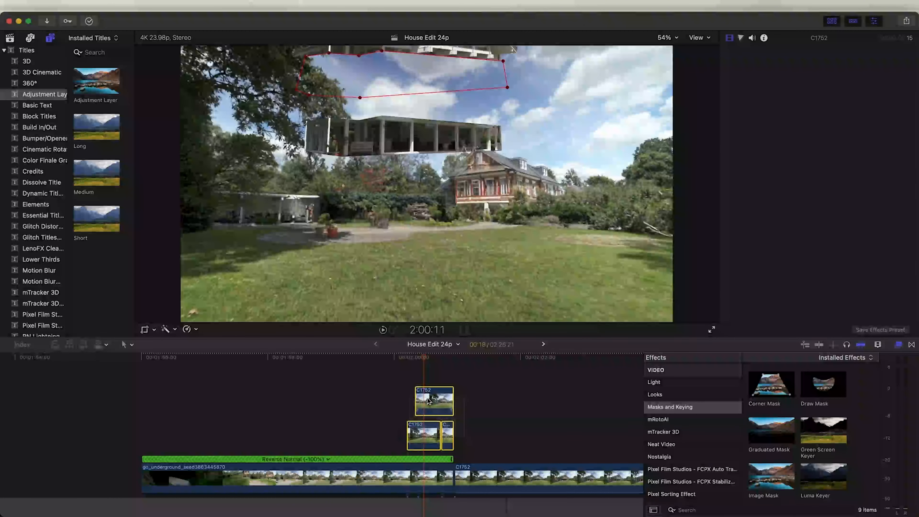
pyautogui.rightClick(428, 399)
pyautogui.click(452, 292)
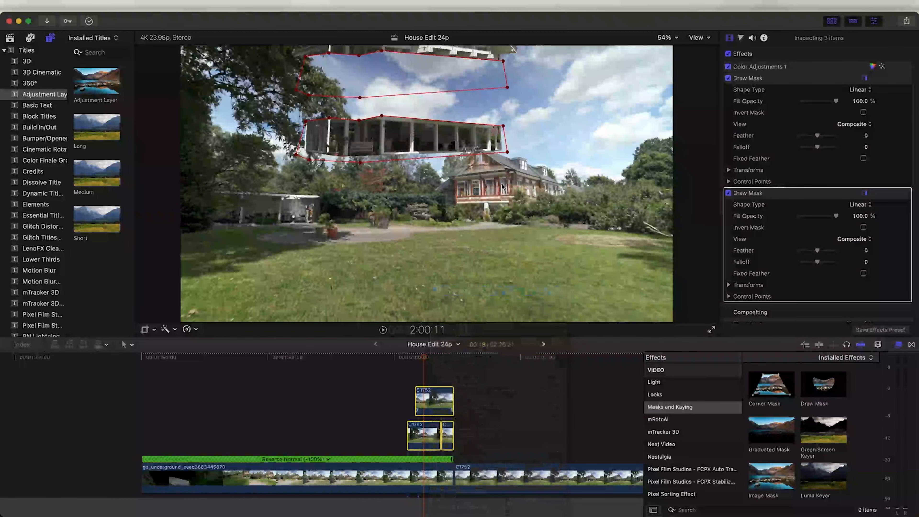
pyautogui.click(593, 286)
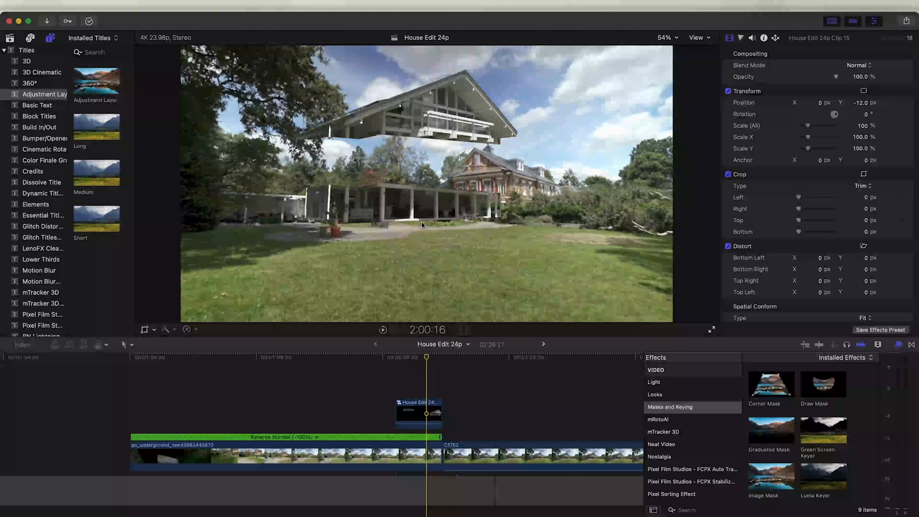
# Add a Short adjustment layer above the compound clip at the playhead
pyautogui.click(42, 95)
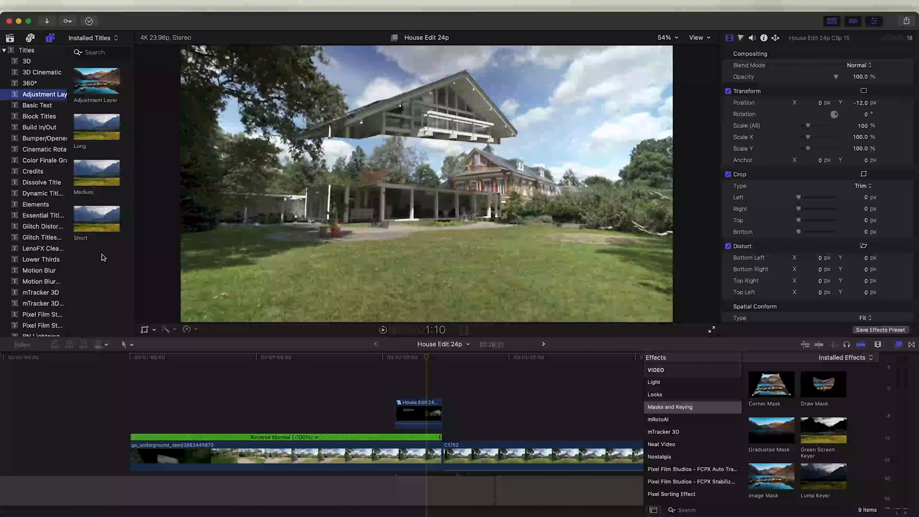
pyautogui.moveTo(96, 218); pyautogui.dragTo(427, 391)
pyautogui.click(433, 357)
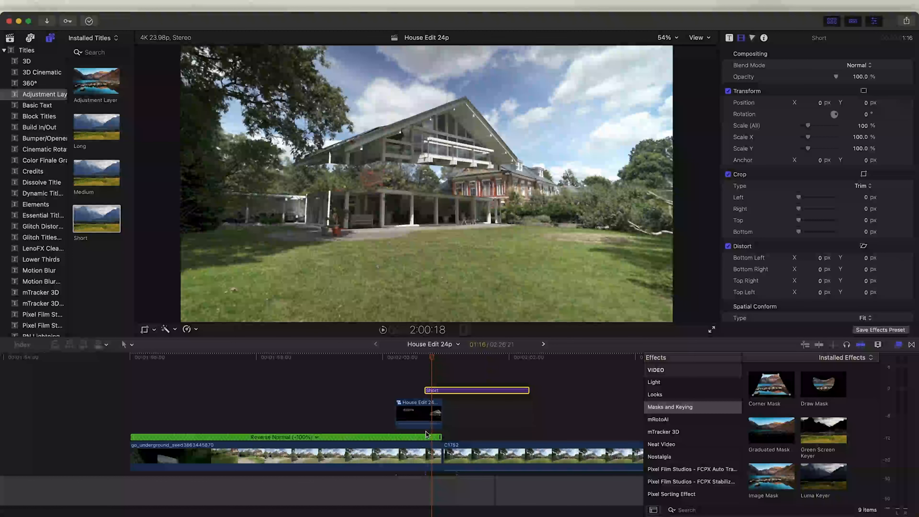
pyautogui.click(426, 357)
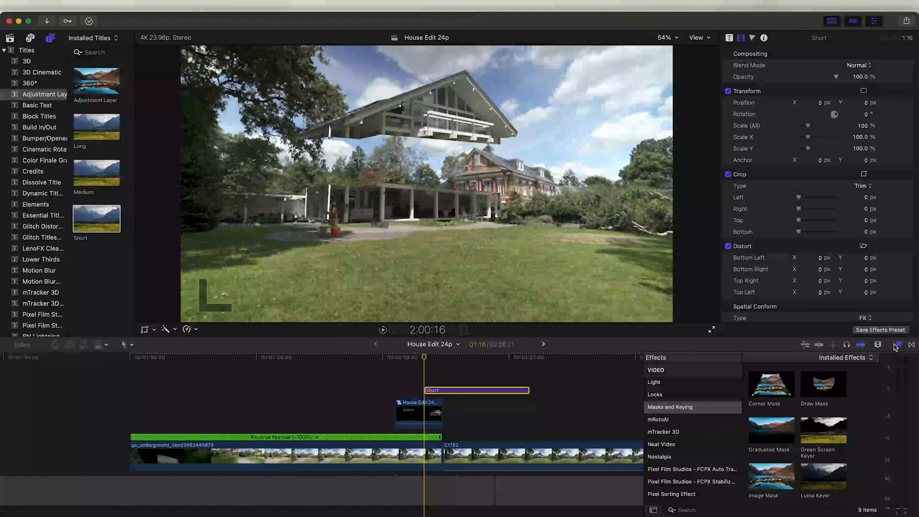
# Apply the RN Shake Rumble effect to the adjustment layer
pyautogui.click(902, 347)
pyautogui.click(902, 347)
pyautogui.scroll(-15, 693, 433)
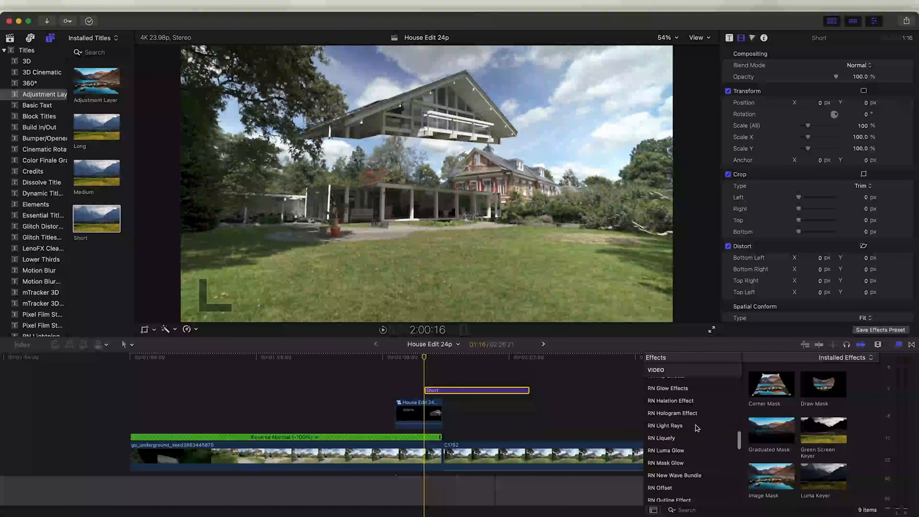
pyautogui.scroll(-2, 693, 433)
pyautogui.click(687, 425)
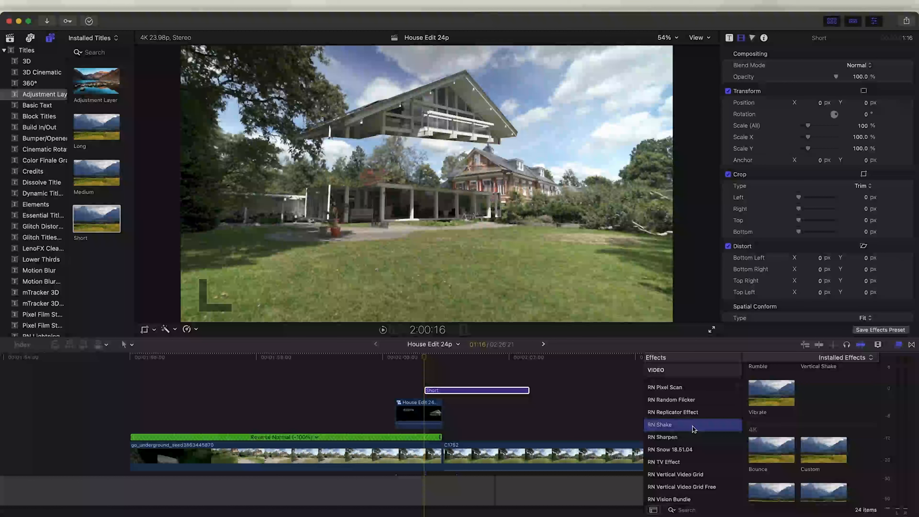
pyautogui.scroll(3, 796, 427)
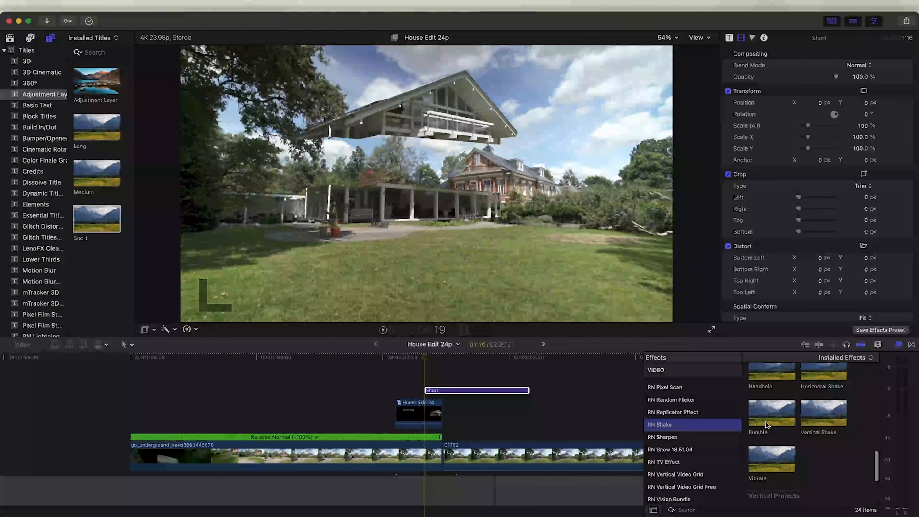
pyautogui.moveTo(767, 421); pyautogui.dragTo(427, 398)
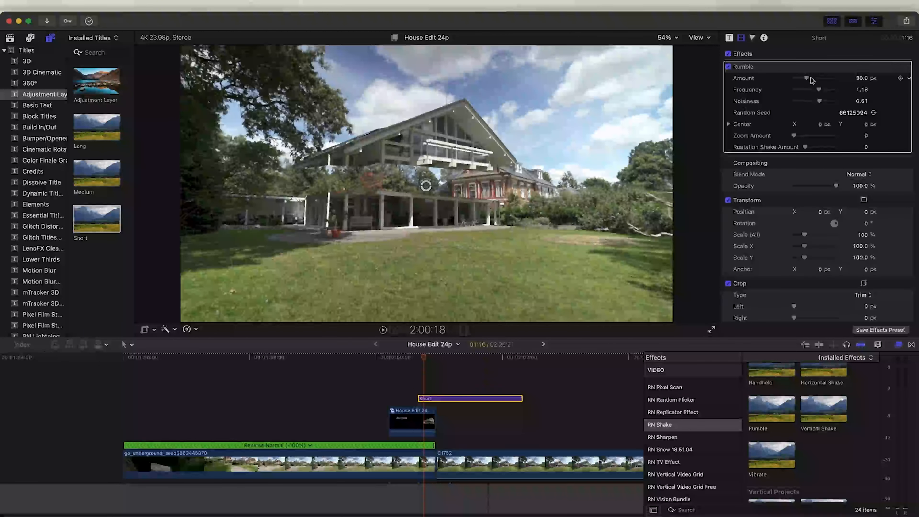
# Keyframe the Rumble Amount at 100 px, then 62 px a few frames later, and play it back
pyautogui.moveTo(809, 78); pyautogui.dragTo(842, 81)
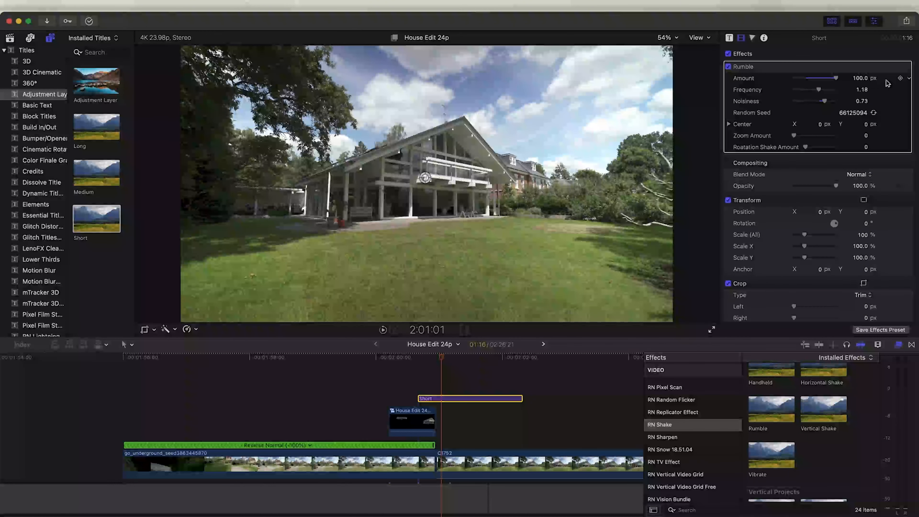
pyautogui.click(900, 78)
pyautogui.moveTo(441, 362); pyautogui.dragTo(464, 362)
pyautogui.moveTo(835, 78); pyautogui.dragTo(790, 82)
pyautogui.press('space')
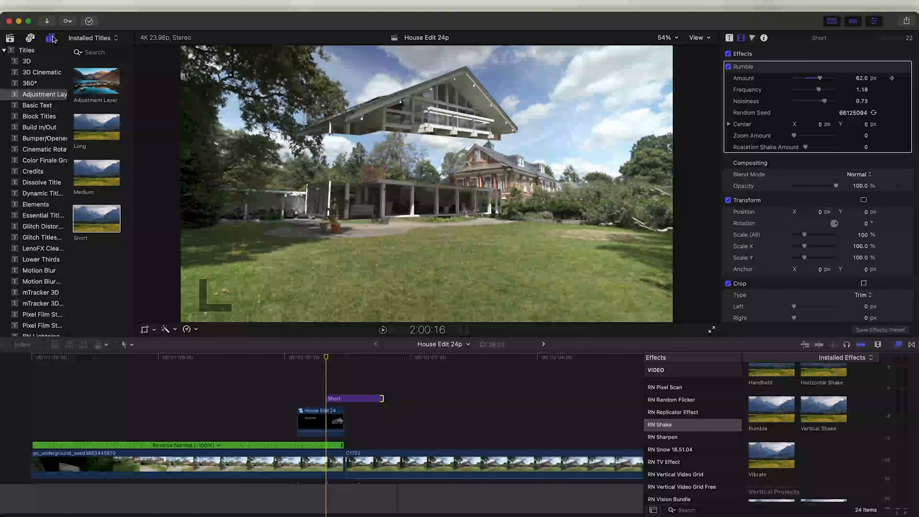
# Add a Minimal Motion Blur adjustment layer above the house clips and play it back
pyautogui.scroll(-7, 44, 109)
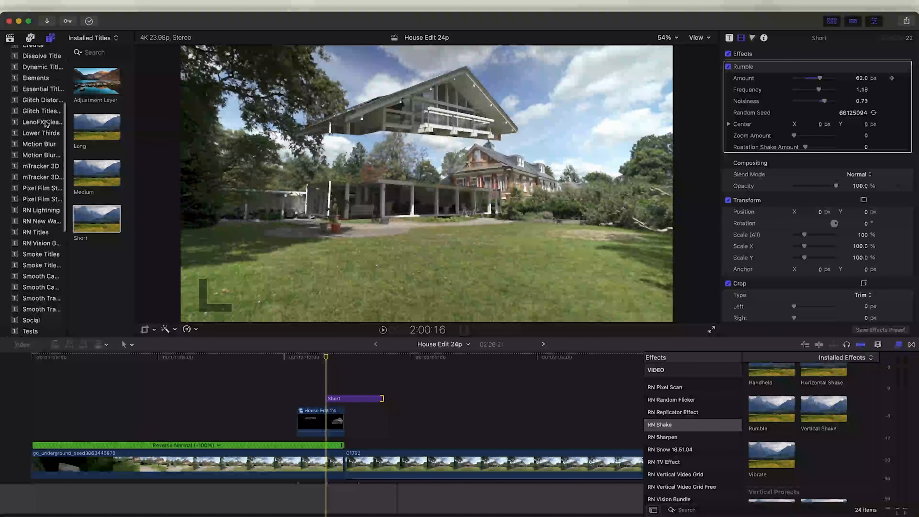
pyautogui.click(45, 157)
pyautogui.moveTo(114, 217); pyautogui.dragTo(298, 386)
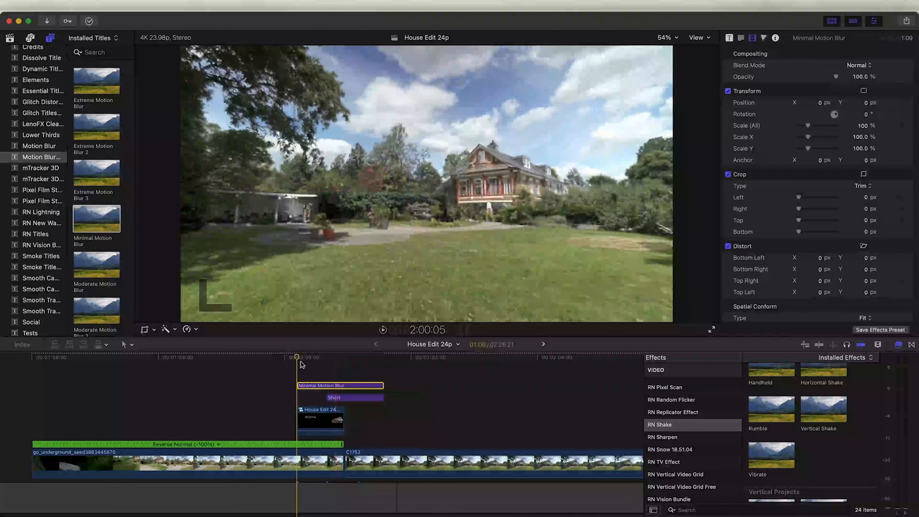
pyautogui.press('space')
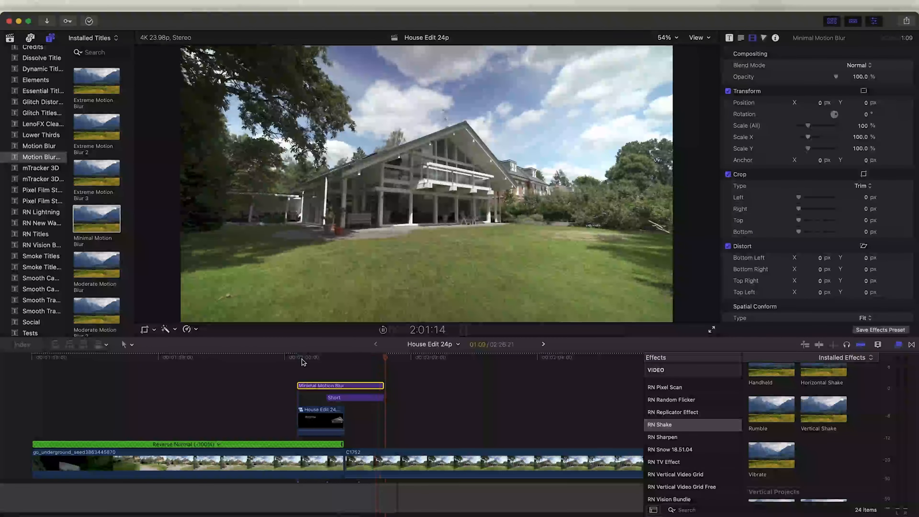
# Add the footagecrate smoke shockwave clip above the storyline, scale it to about 80% and reposition it
pyautogui.moveTo(94, 225); pyautogui.dragTo(346, 424)
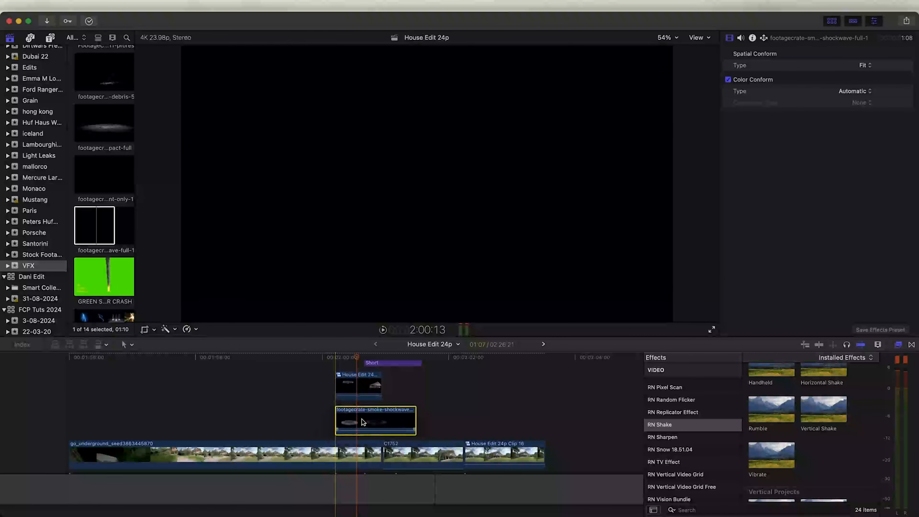
pyautogui.hotkey('shift', 't')
pyautogui.moveTo(439, 233); pyautogui.dragTo(438, 235)
pyautogui.moveTo(802, 129); pyautogui.dragTo(798, 129)
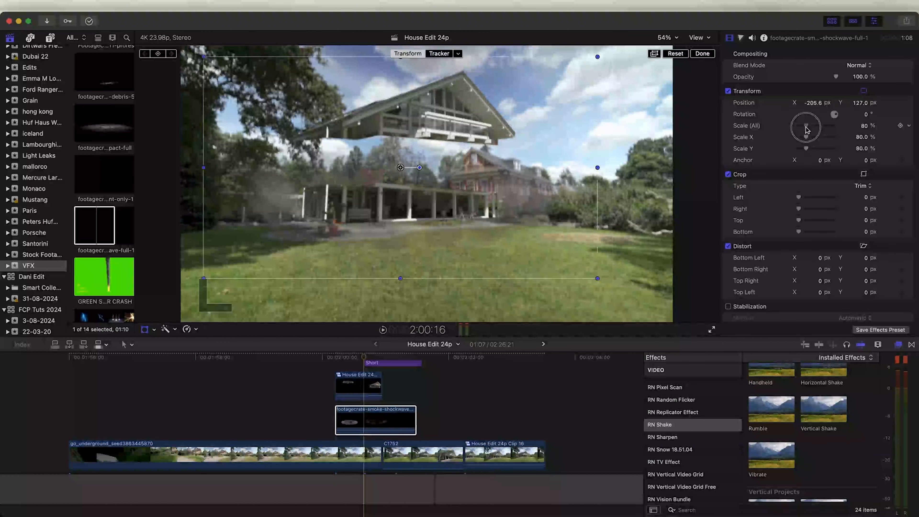
pyautogui.moveTo(390, 206); pyautogui.dragTo(392, 220)
# Add another footagecrate debris element clip on a lane above the shockwave
pyautogui.moveTo(100, 174); pyautogui.dragTo(329, 430)
pyautogui.click(377, 361)
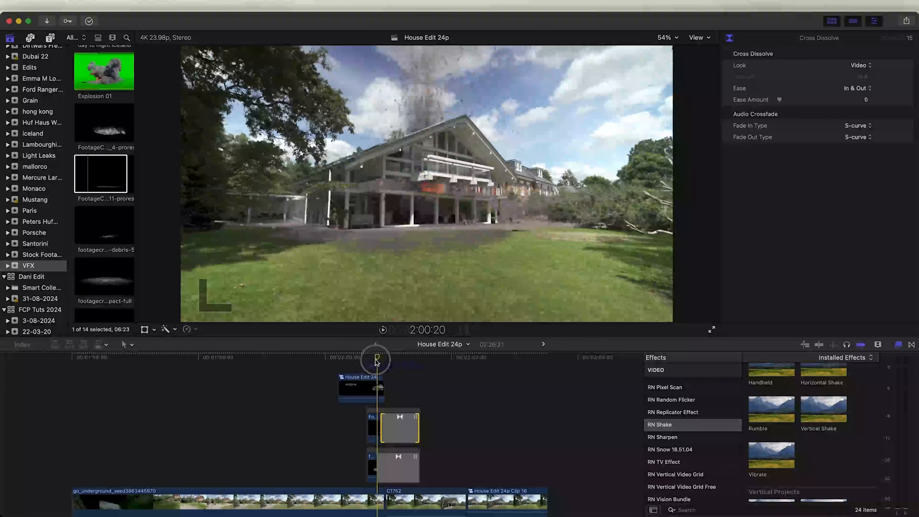
# Lift the C1752 clip above the effect layers and apply mRotoAI with Output set to Masked Video
pyautogui.moveTo(417, 501); pyautogui.dragTo(418, 421)
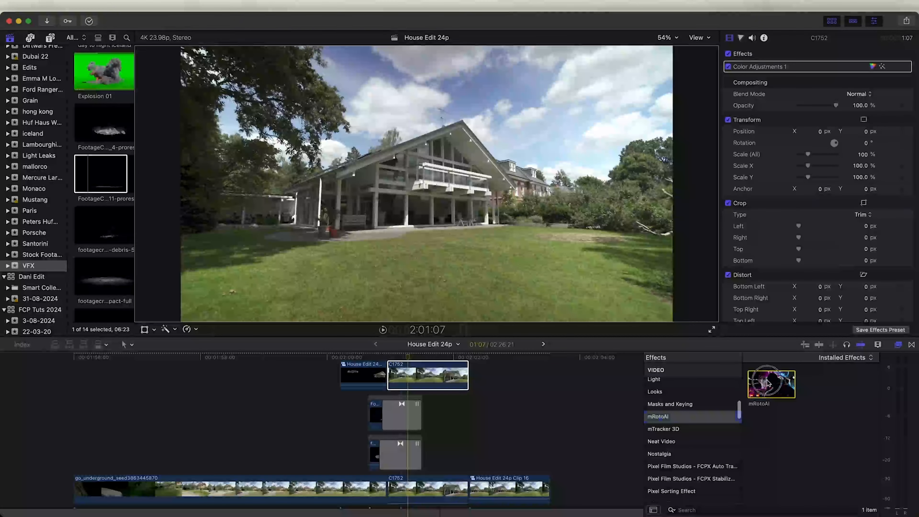
pyautogui.moveTo(777, 383); pyautogui.dragTo(435, 372)
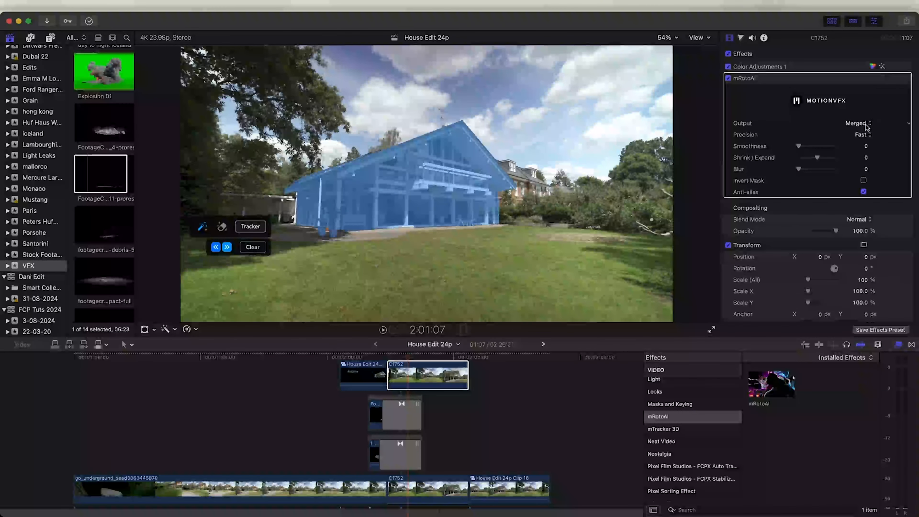
pyautogui.click(857, 123)
pyautogui.click(850, 144)
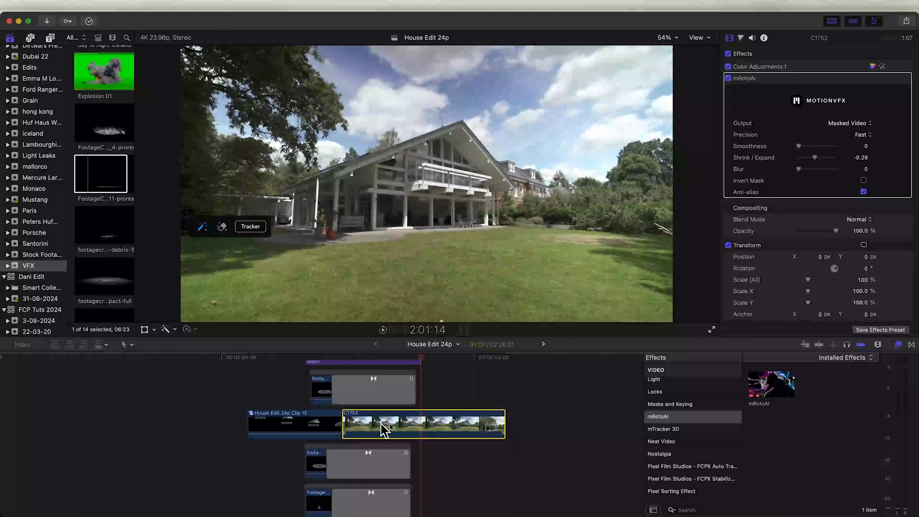
# Duplicate the masked C1752 clip onto a higher lane and apply the RN Mask Glow Energy effect to the copy
pyautogui.moveTo(440, 430); pyautogui.dragTo(435, 387)
pyautogui.click(431, 357)
pyautogui.scroll(-15, 691, 454)
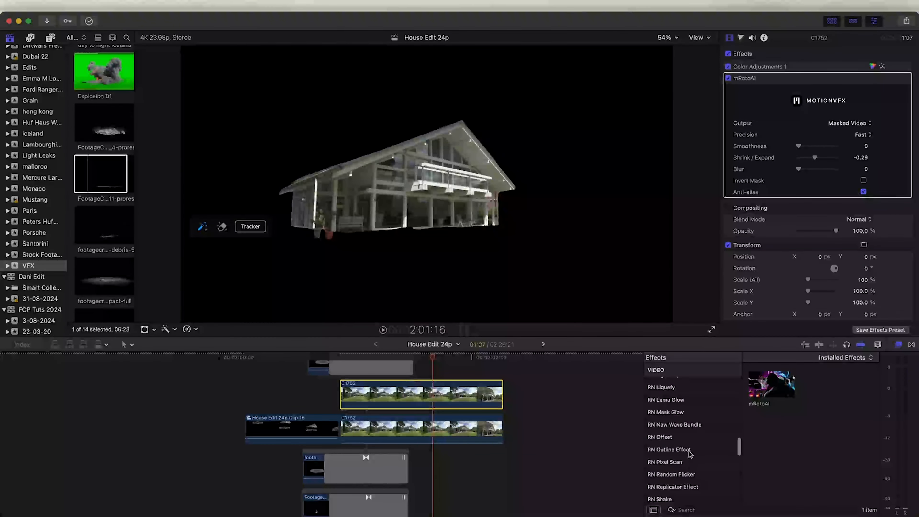
pyautogui.click(687, 412)
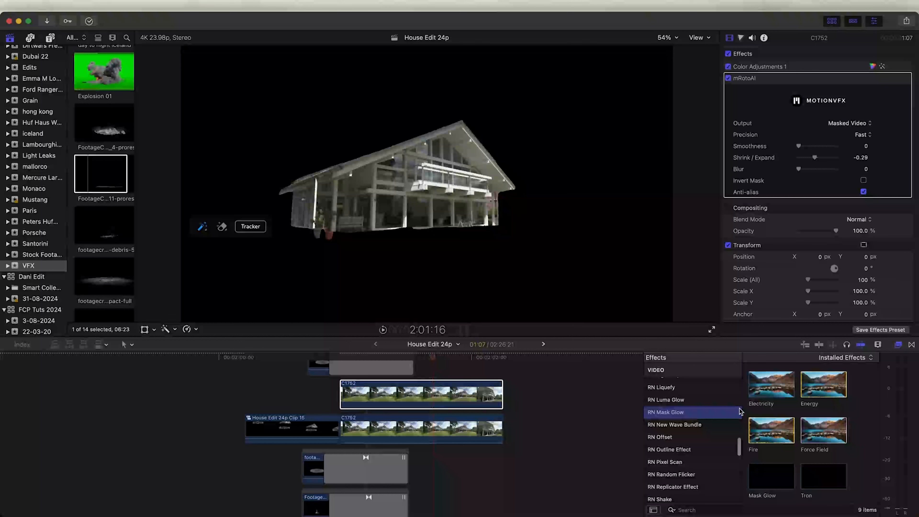
pyautogui.click(827, 392)
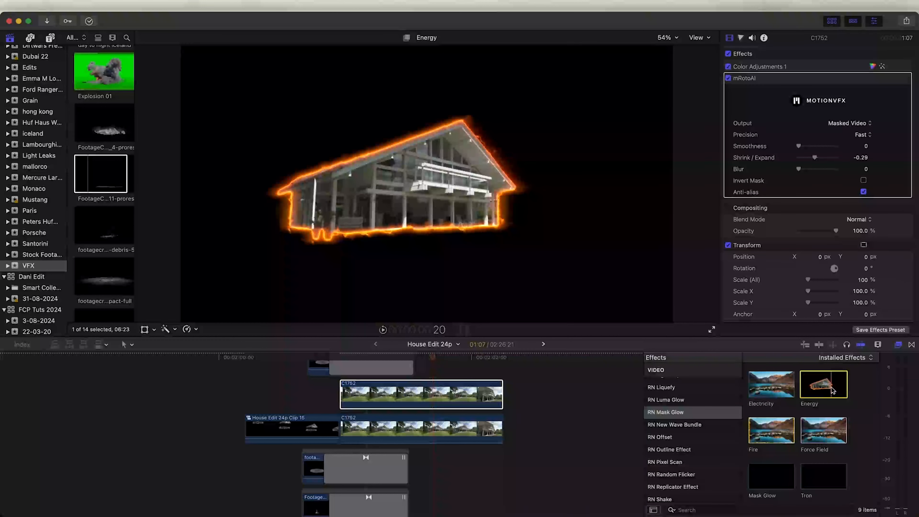
pyautogui.moveTo(812, 391); pyautogui.dragTo(421, 394)
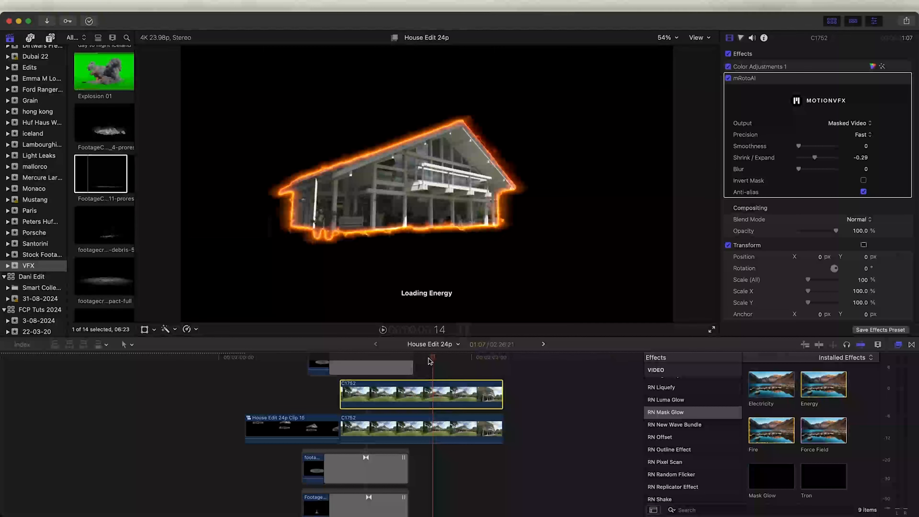
# Add the Clock Wipe mask glow path to the glowing house clip and play it back
pyautogui.scroll(-3, 828, 470)
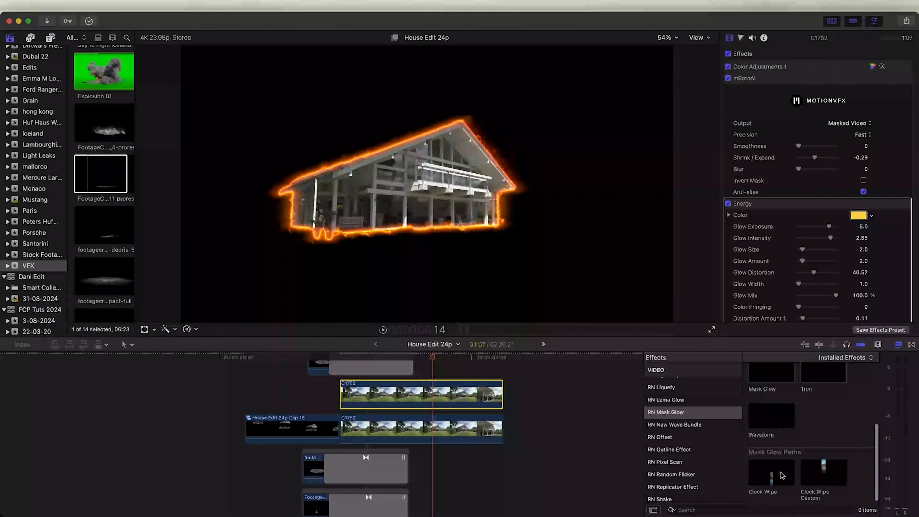
pyautogui.moveTo(771, 474); pyautogui.dragTo(383, 362)
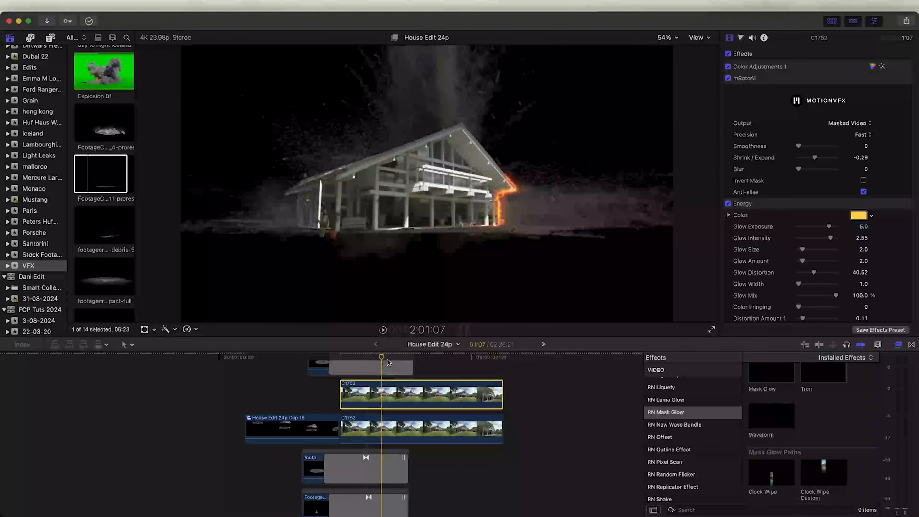
pyautogui.press('space')
pyautogui.scroll(-5, 851, 70)
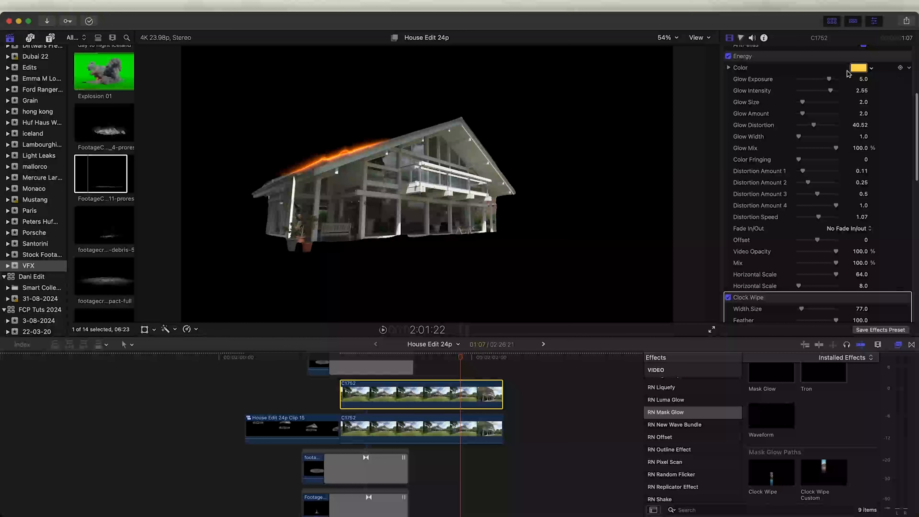
pyautogui.click(856, 231)
pyautogui.click(773, 239)
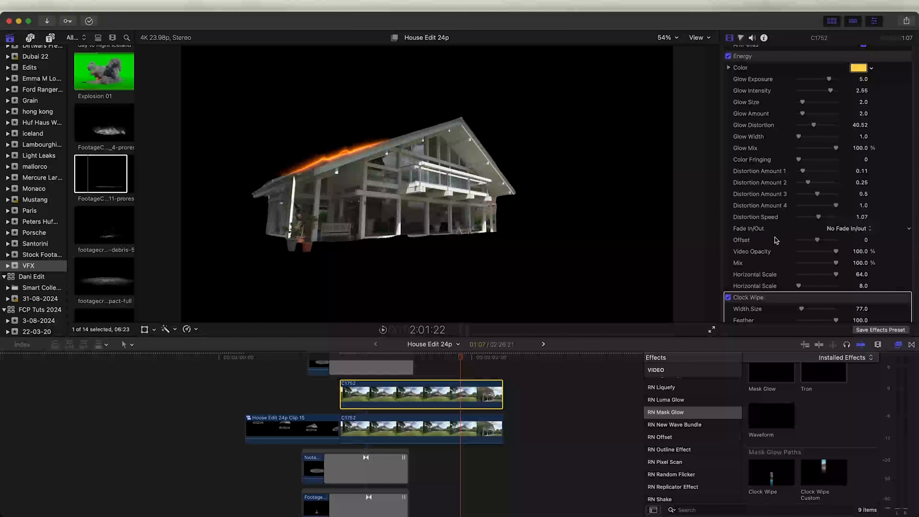
pyautogui.click(848, 230)
pyautogui.click(856, 230)
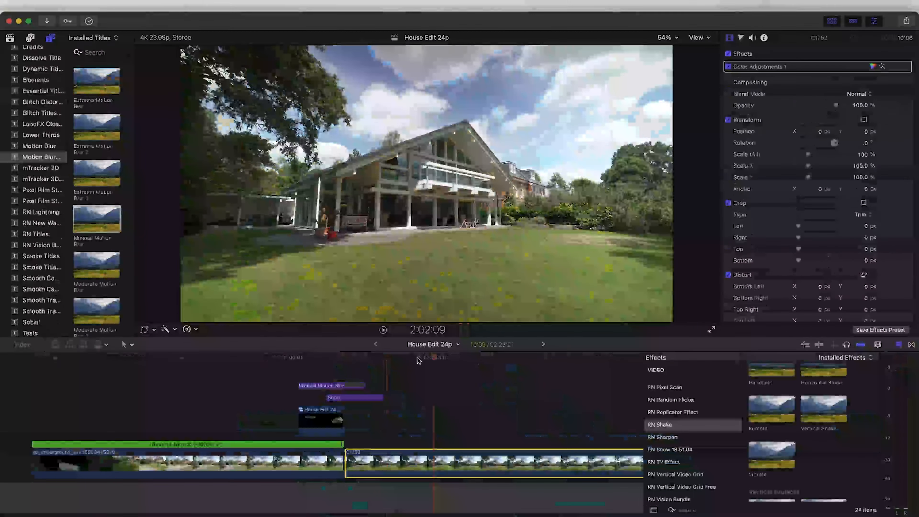
# Split the C1752 clip's speed at the playhead with Blade Speed
pyautogui.click(416, 357)
pyautogui.moveTo(416, 356); pyautogui.dragTo(347, 370)
pyautogui.hscroll(5, 296, 398)
pyautogui.scroll(-2, 296, 398)
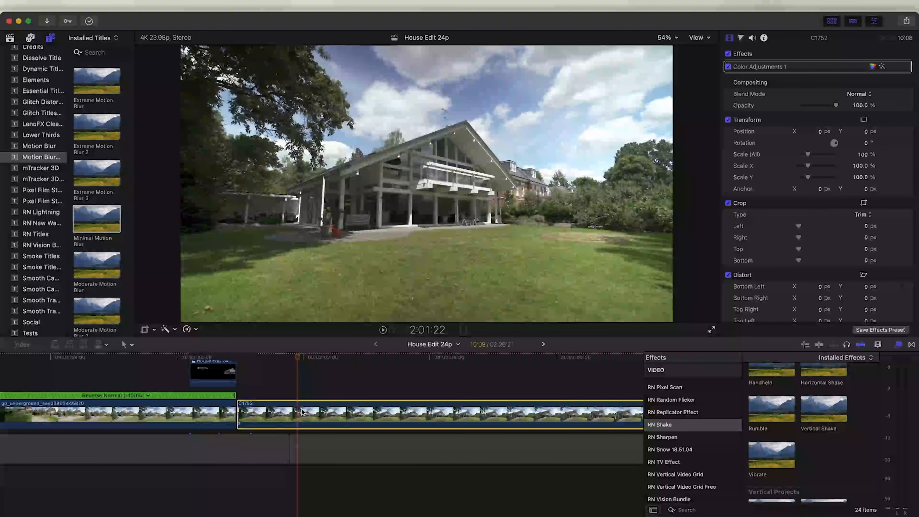
pyautogui.hotkey('shift', 'b')
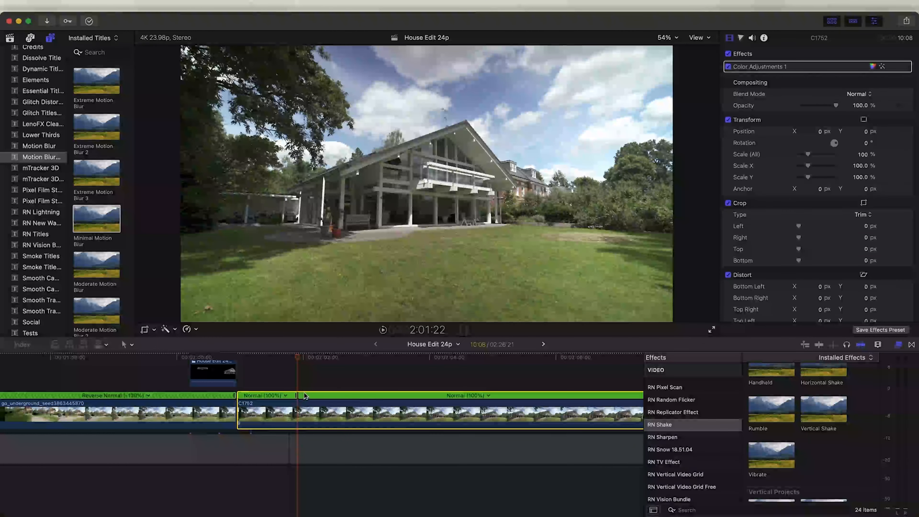
# Set the later speed segment of the C1752 clip to Fast 20x
pyautogui.hscroll(10, 304, 396)
pyautogui.click(406, 358)
pyautogui.moveTo(405, 357); pyautogui.dragTo(438, 359)
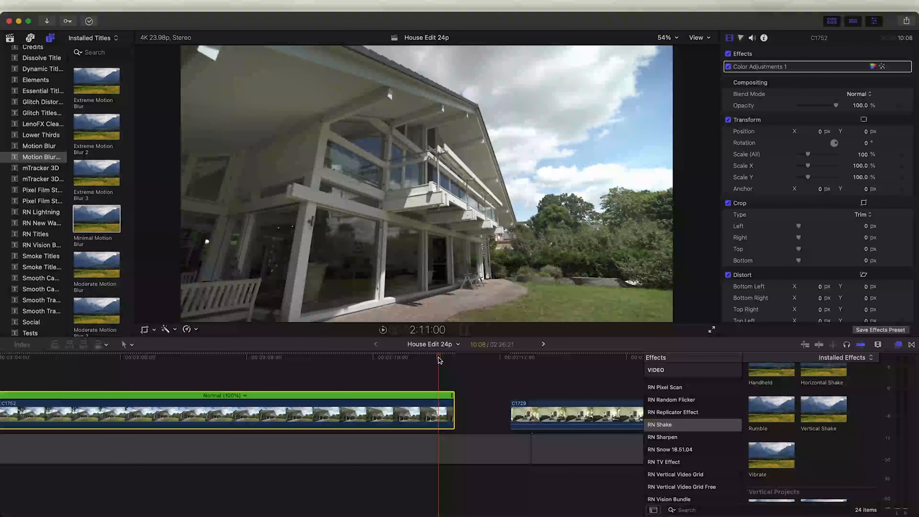
pyautogui.hscroll(-3, 292, 395)
pyautogui.click(292, 395)
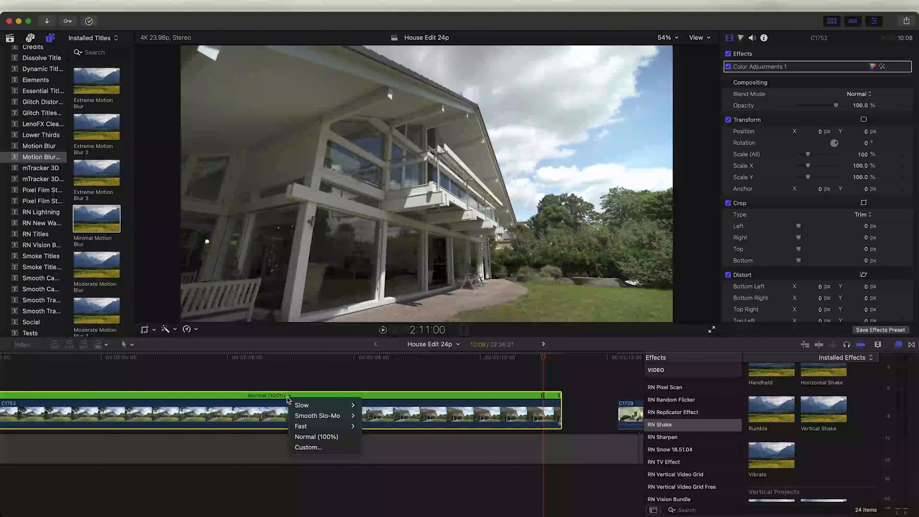
pyautogui.moveTo(317, 427)
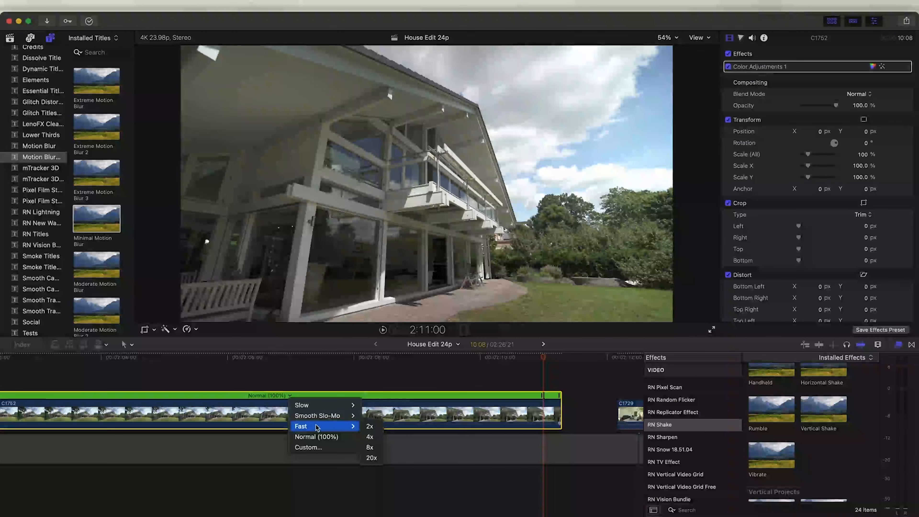
pyautogui.click(372, 457)
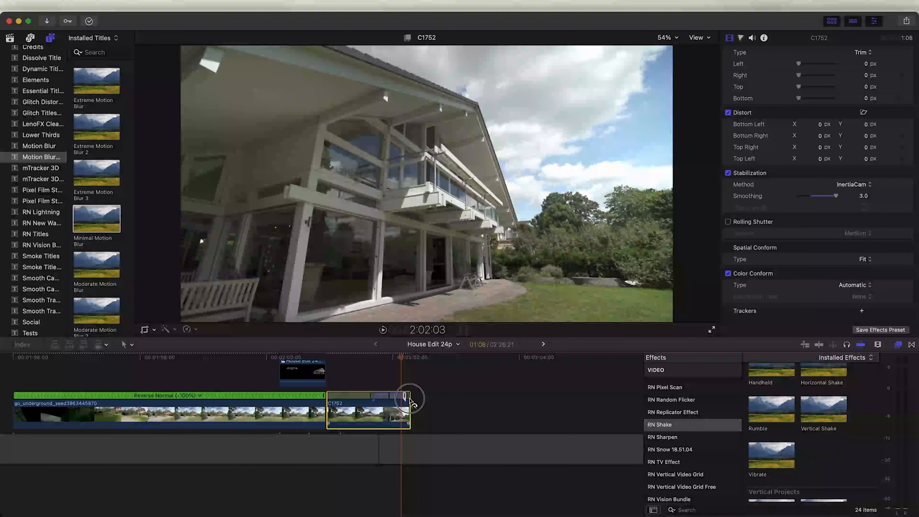
# Lengthen the fast speed segment by dragging its retime handle and play the result
pyautogui.moveTo(376, 358); pyautogui.dragTo(379, 359)
pyautogui.moveTo(405, 396); pyautogui.dragTo(437, 398)
pyautogui.press('super+equal')
pyautogui.press('space')
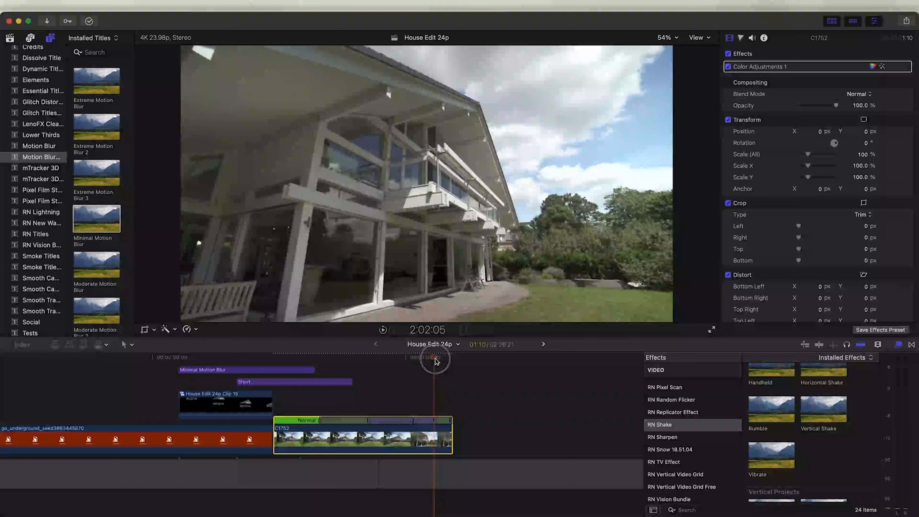
# Copy the C1752 clip to follow itself on the storyline and turn the copy into a new compound clip
pyautogui.moveTo(355, 430); pyautogui.dragTo(536, 434)
pyautogui.rightClick(449, 435)
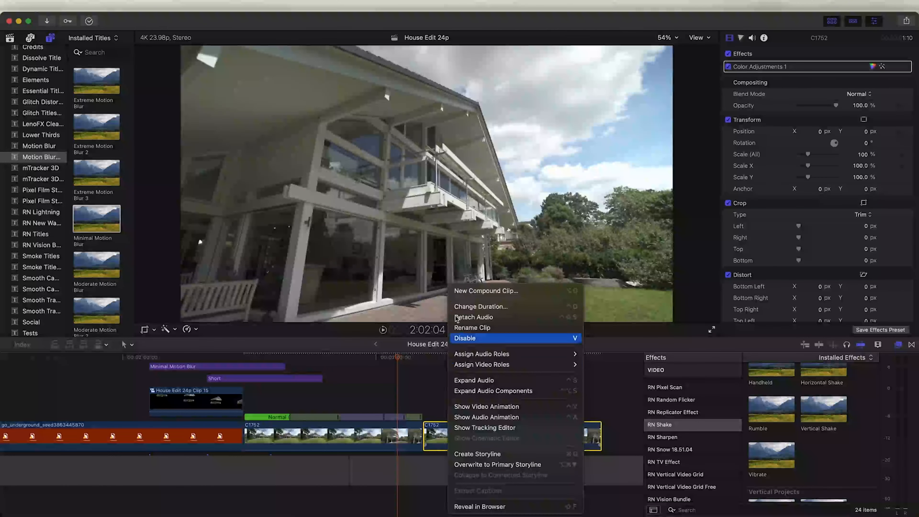
pyautogui.click(480, 292)
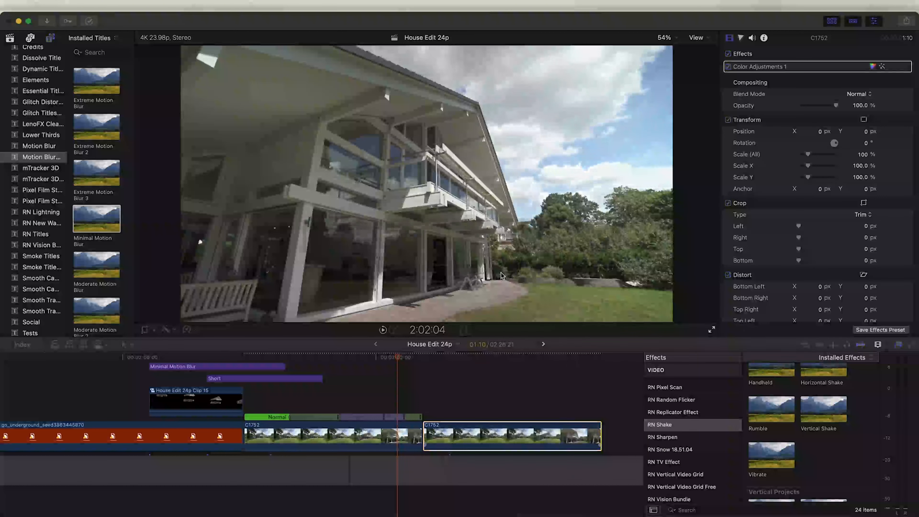
pyautogui.click(584, 286)
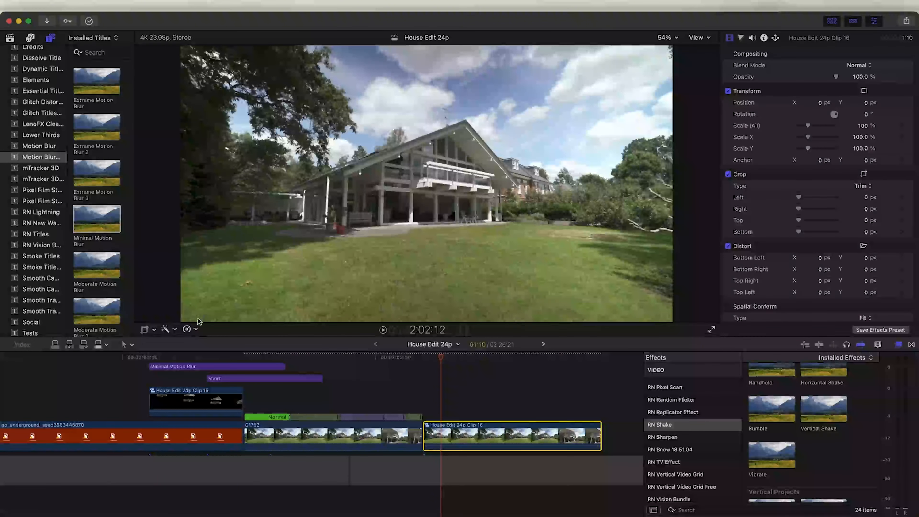
# Reverse the new compound clip and play it back
pyautogui.click(192, 331)
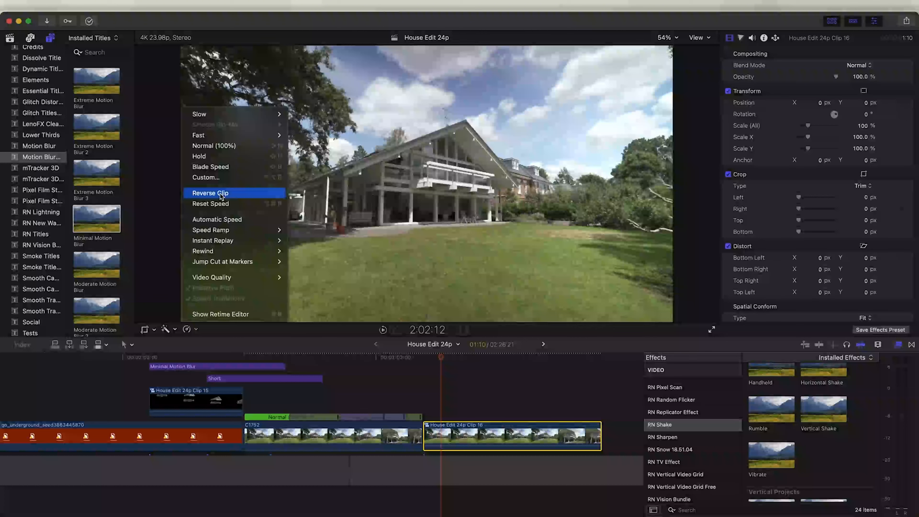
pyautogui.click(210, 192)
pyautogui.press('space')
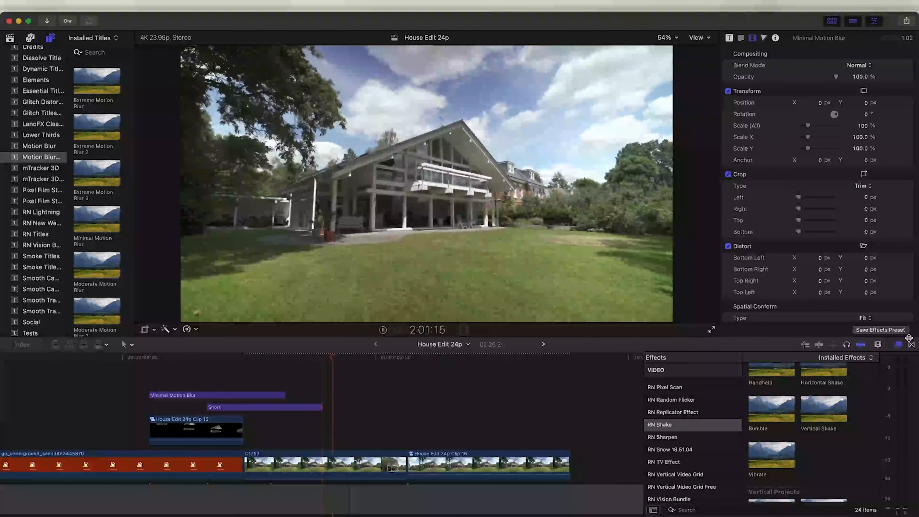
pyautogui.press('space')
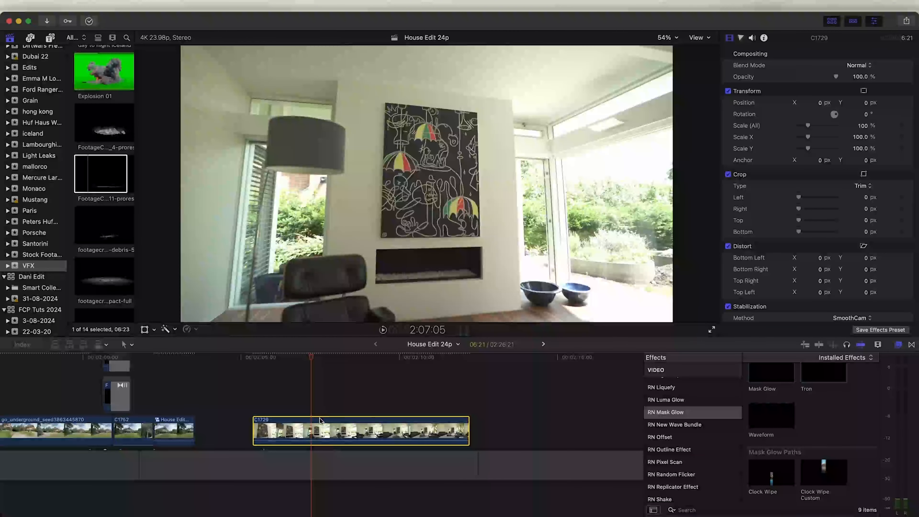
# Turn the C1729 interior clip into a new compound clip
pyautogui.scroll(-5, 767, 219)
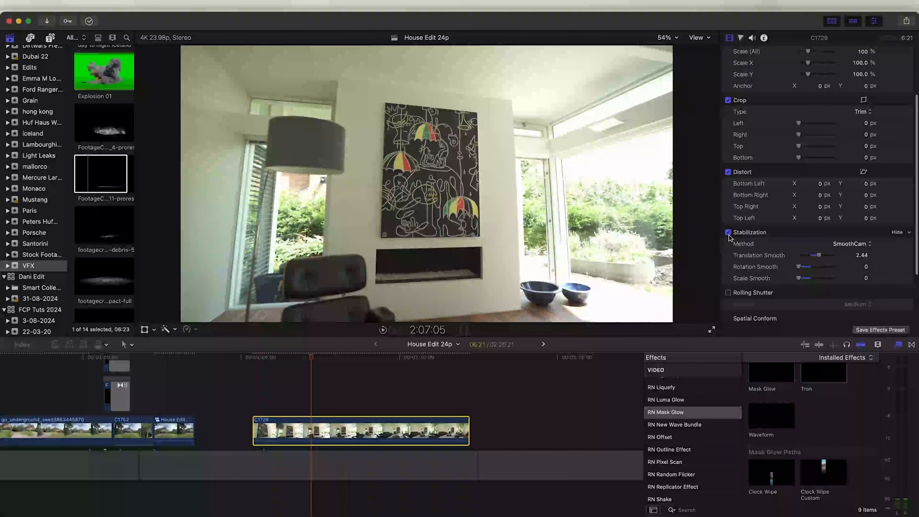
pyautogui.rightClick(311, 429)
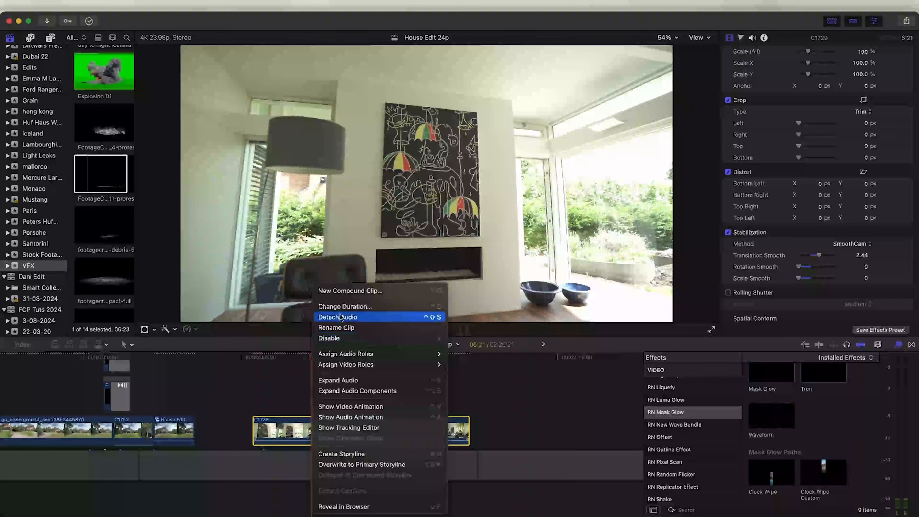
pyautogui.click(348, 291)
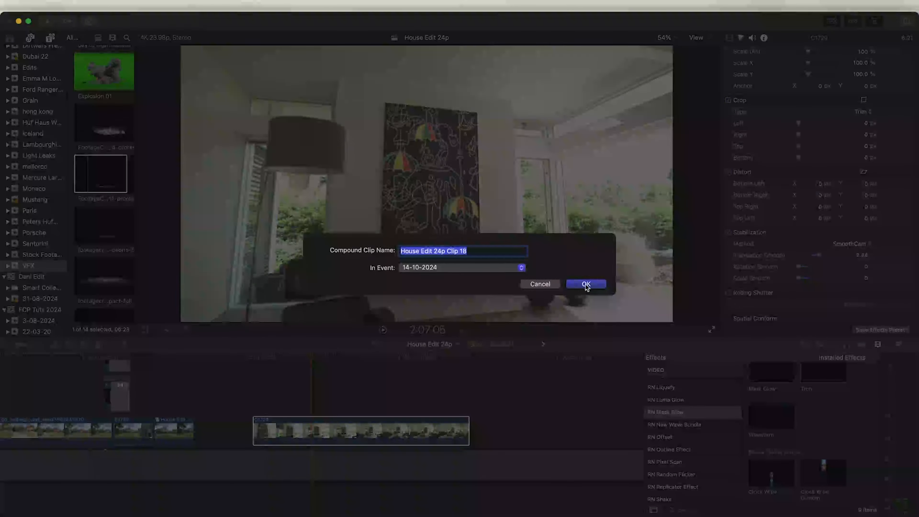
pyautogui.click(586, 284)
# Duplicate the compound clip onto a lane above and trim the copy's end back to the playhead
pyautogui.moveTo(311, 413); pyautogui.dragTo(302, 409)
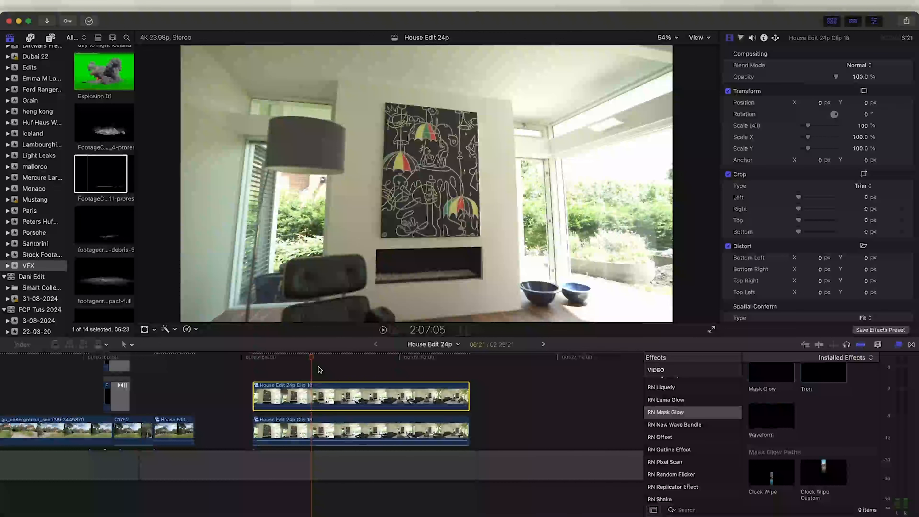
pyautogui.click(304, 358)
pyautogui.moveTo(470, 394); pyautogui.dragTo(307, 392)
pyautogui.moveTo(294, 359); pyautogui.dragTo(278, 360)
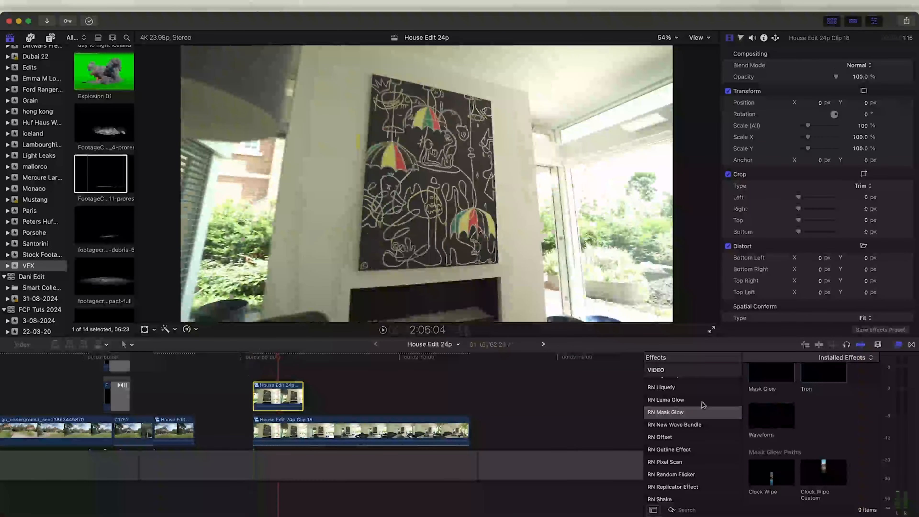
# Apply the mRotoAI effect to the trimmed upper clip
pyautogui.scroll(10, 688, 434)
pyautogui.click(686, 433)
pyautogui.moveTo(772, 390); pyautogui.dragTo(284, 398)
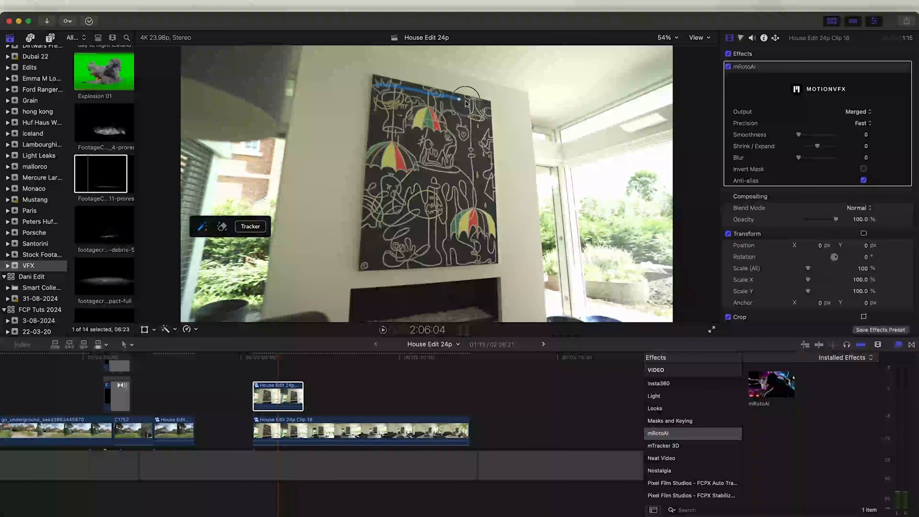
# Mask the wall painting with mRotoAI by painting over it and tracking forward, outputting Masked Video
pyautogui.moveTo(457, 257); pyautogui.dragTo(378, 252)
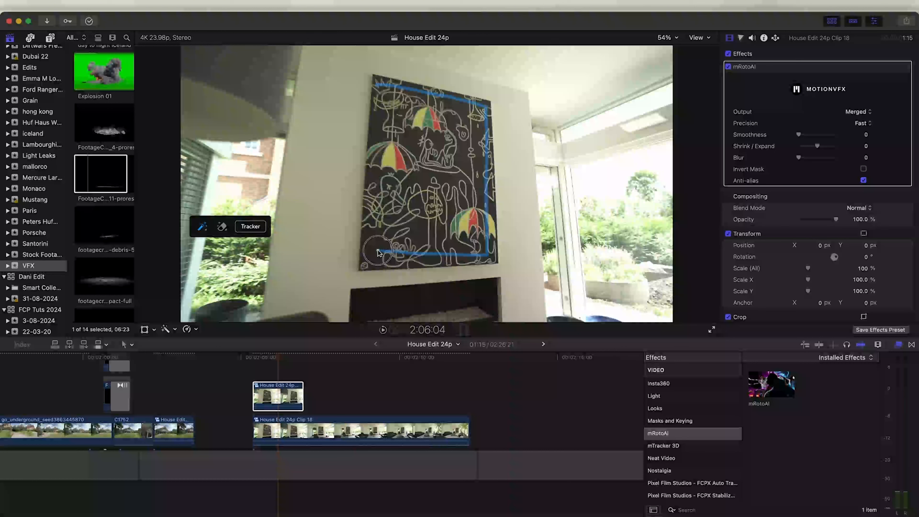
pyautogui.click(249, 226)
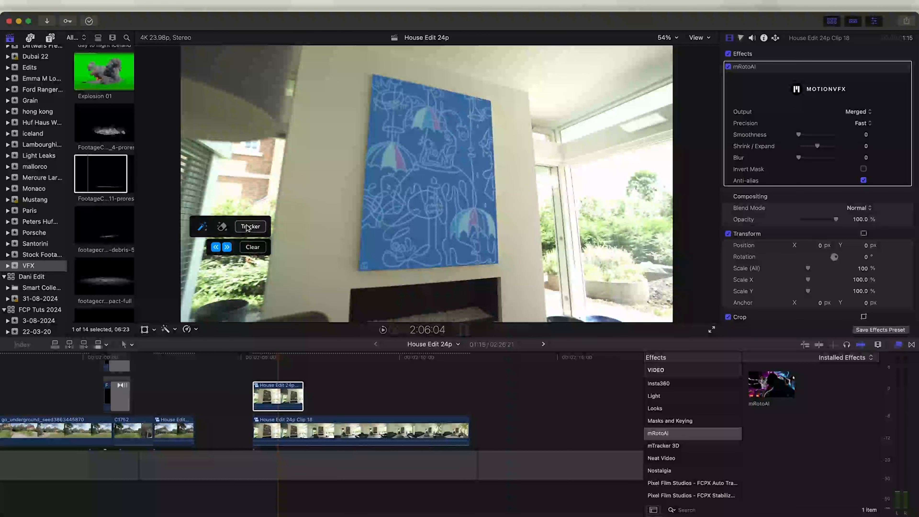
pyautogui.click(215, 247)
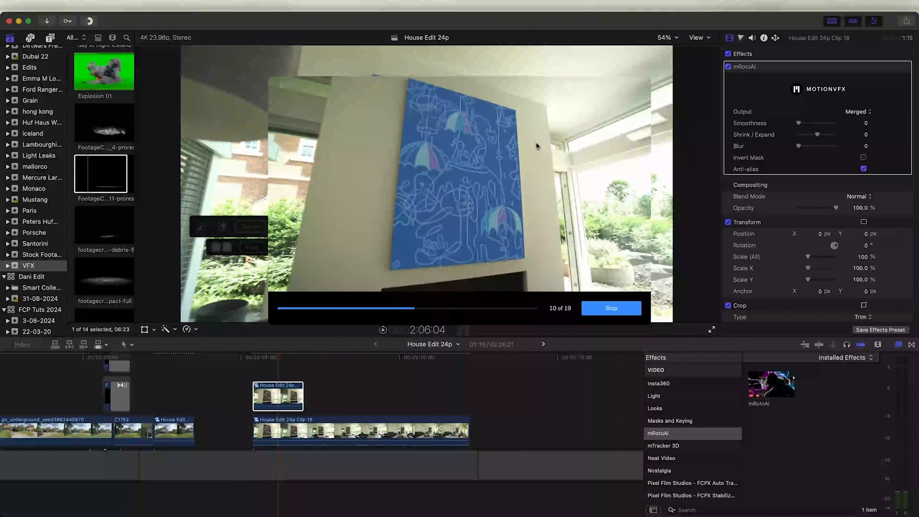
pyautogui.click(848, 110)
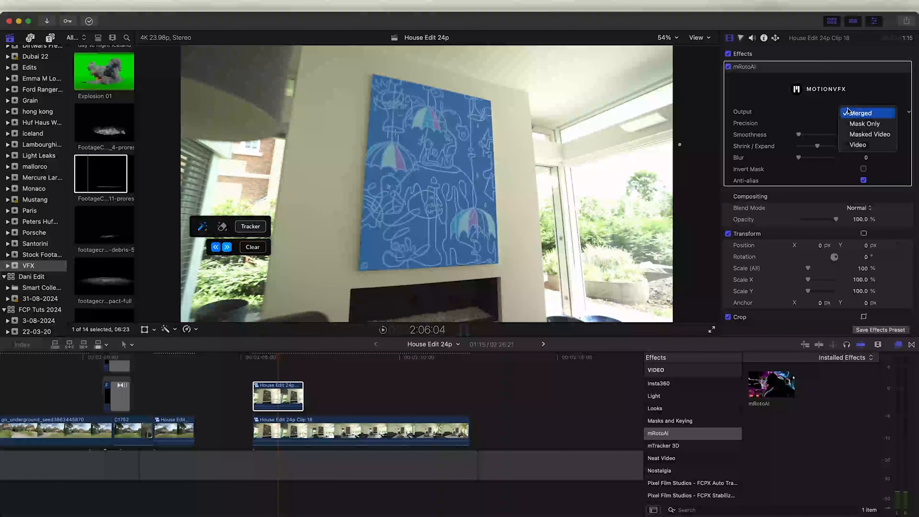
pyautogui.click(862, 136)
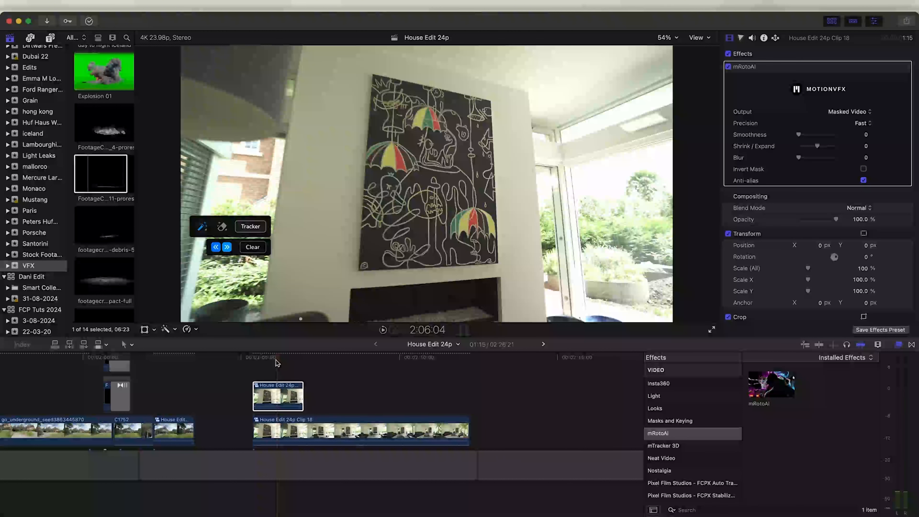
# Trim the lower clip's start to the playhead and turn on Invert Mask for the painting
pyautogui.moveTo(253, 430); pyautogui.dragTo(299, 430)
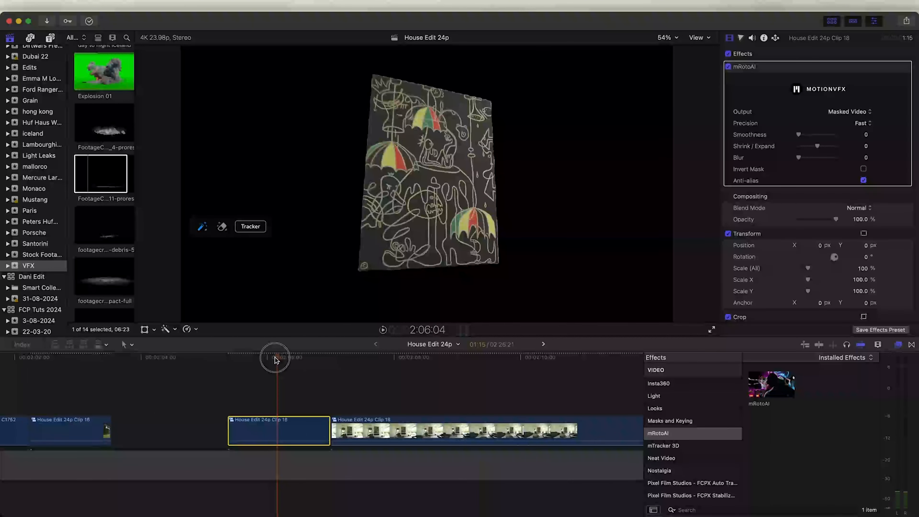
pyautogui.moveTo(275, 359); pyautogui.dragTo(299, 363)
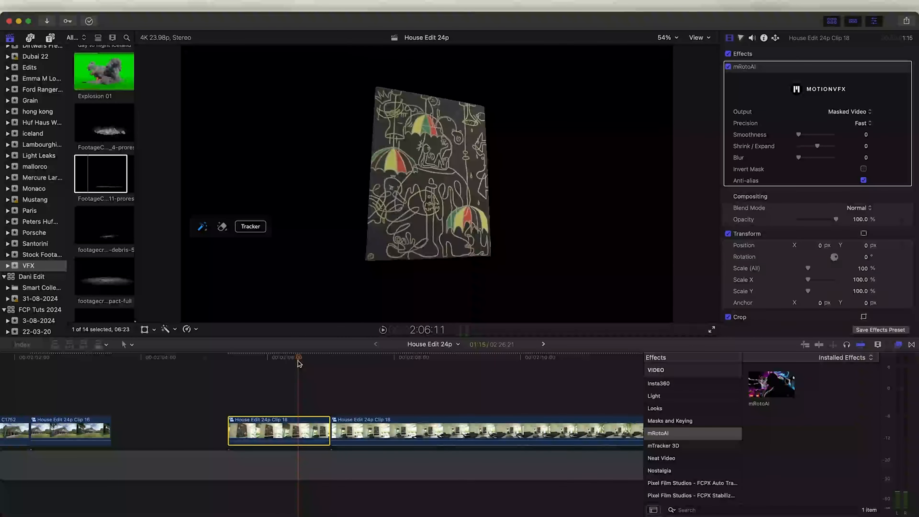
pyautogui.click(863, 169)
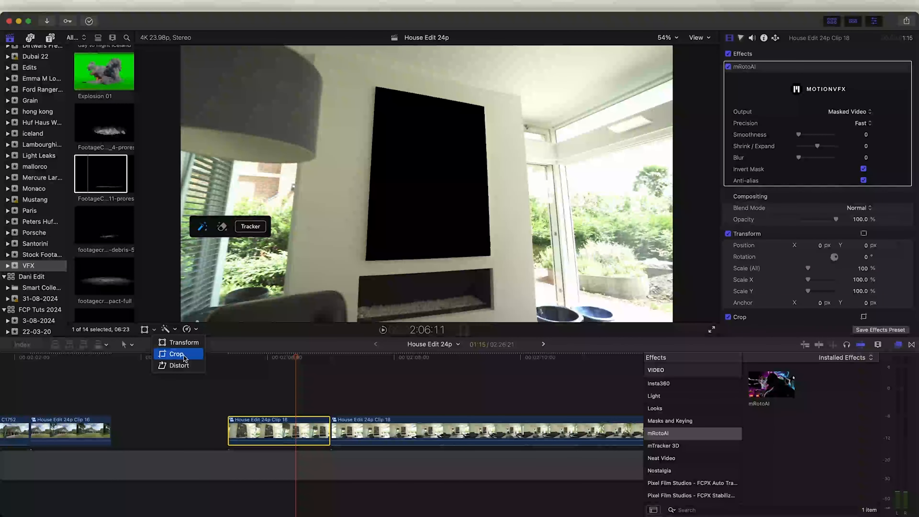
# Apply a Ken Burns crop move on the selected clip that zooms in tightly on the wall painting, with the start and end swapped
pyautogui.click(182, 355)
pyautogui.click(449, 311)
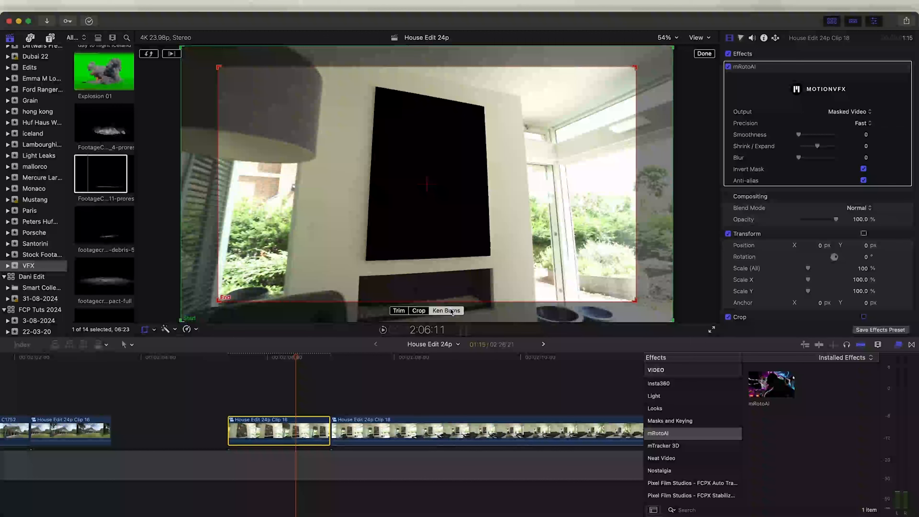
pyautogui.click(150, 53)
pyautogui.moveTo(218, 68); pyautogui.dragTo(417, 178)
pyautogui.moveTo(375, 144); pyautogui.dragTo(359, 134)
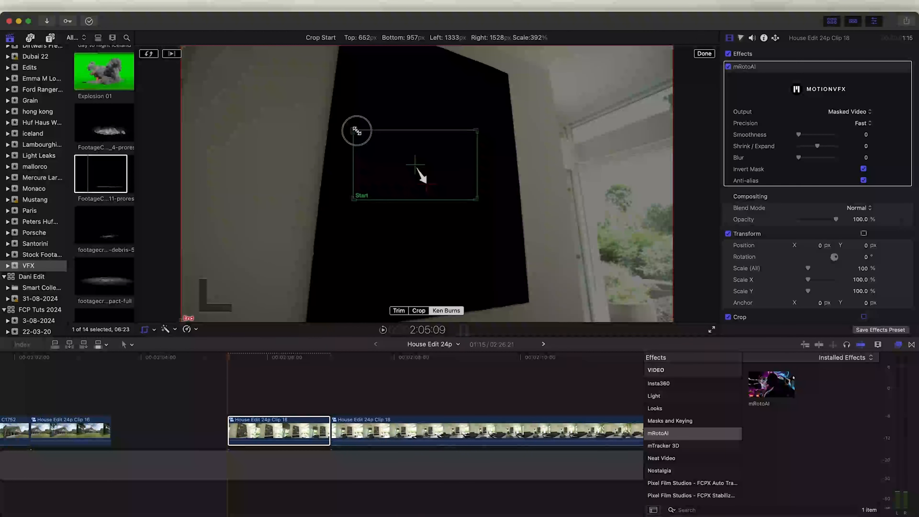
pyautogui.rightClick(403, 161)
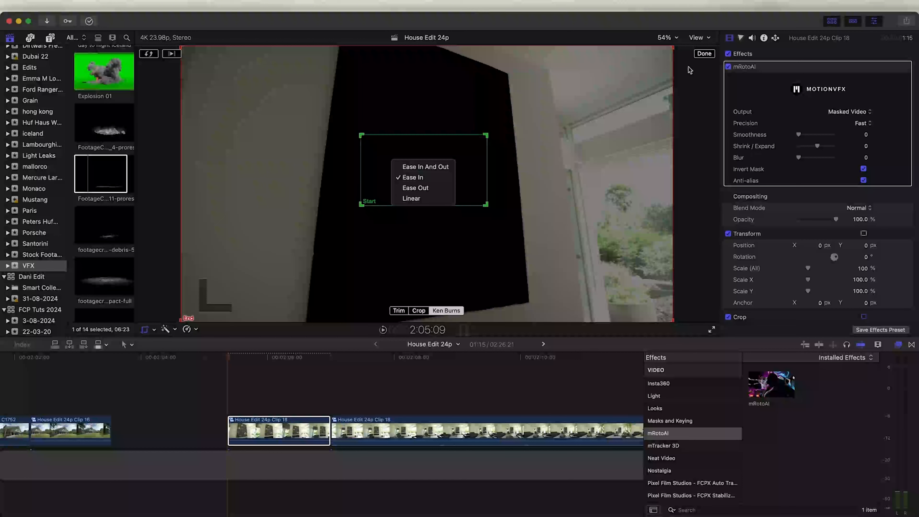
pyautogui.click(704, 55)
pyautogui.click(704, 53)
pyautogui.press('space')
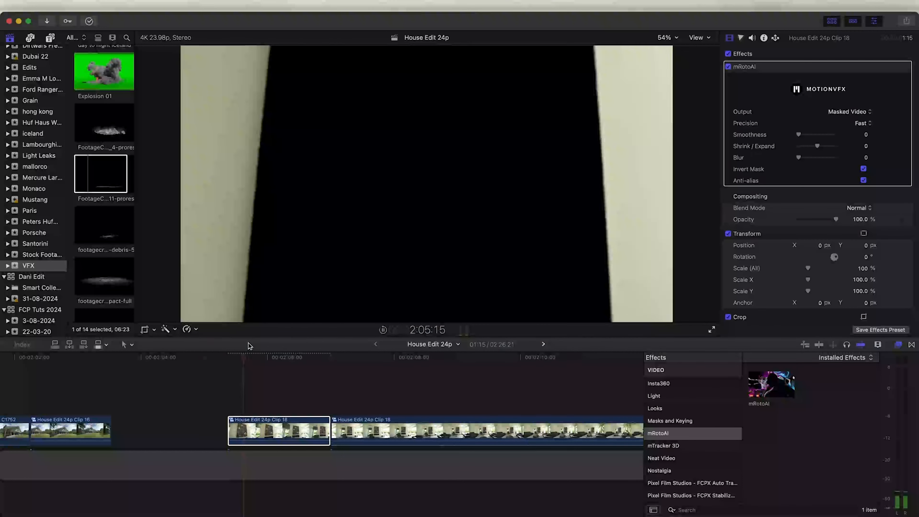
# Move the inverted-mask clip up onto a connected lane above the painting clip
pyautogui.click(233, 357)
pyautogui.click(262, 431)
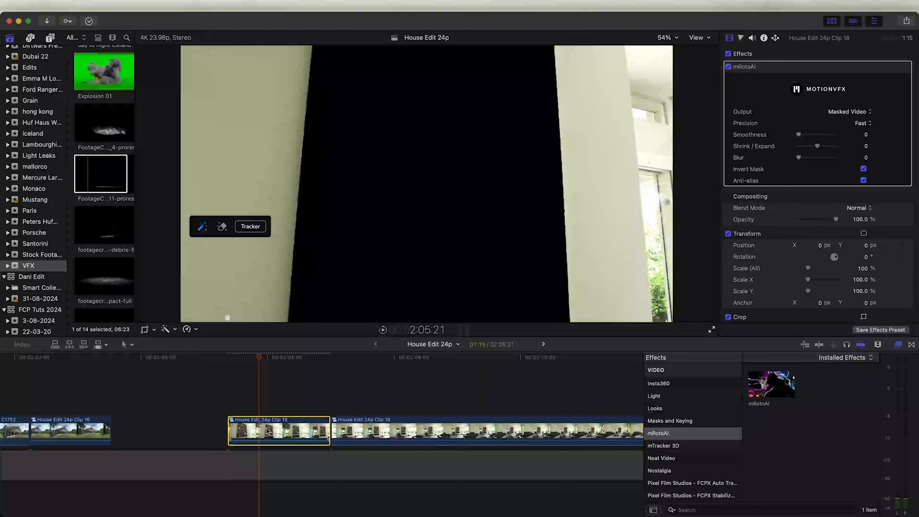
pyautogui.moveTo(267, 431); pyautogui.dragTo(267, 396)
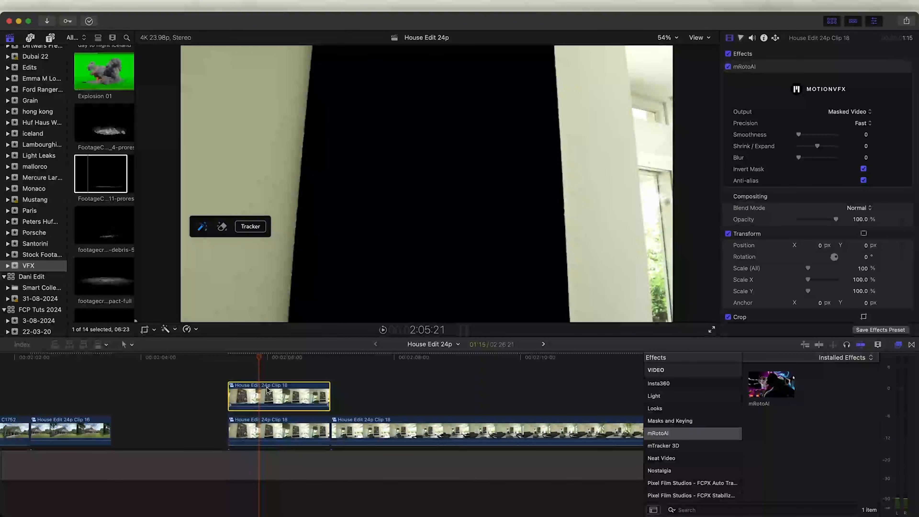
pyautogui.click(274, 358)
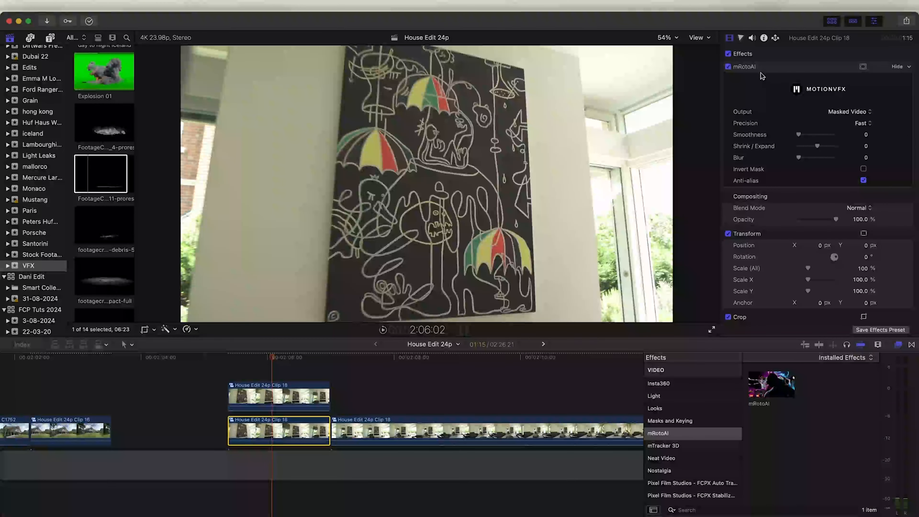
# Apply a Ken Burns move to the painting-only clip, shifting its end frame sideways
pyautogui.click(145, 330)
pyautogui.click(446, 310)
pyautogui.moveTo(417, 182); pyautogui.dragTo(567, 199)
pyautogui.press('space')
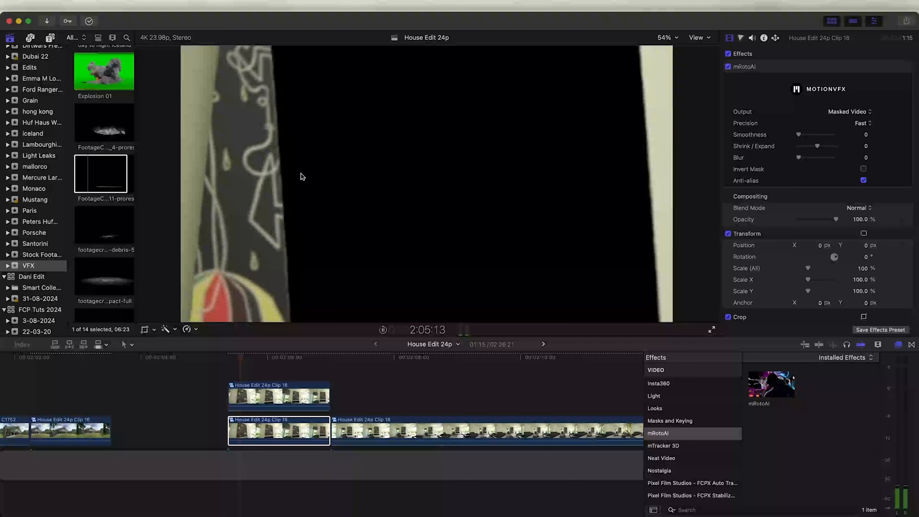
# Trim the painting clip's start later along the timeline
pyautogui.moveTo(229, 431); pyautogui.dragTo(266, 430)
pyautogui.moveTo(264, 357); pyautogui.dragTo(300, 365)
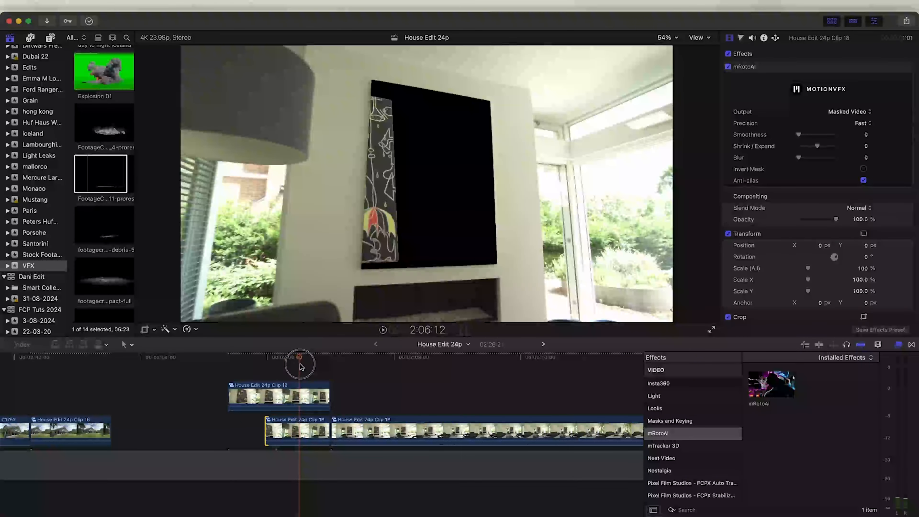
# Select the masked clips and the following clip and move them earlier to tighten the sequence
pyautogui.moveTo(510, 370); pyautogui.dragTo(281, 421)
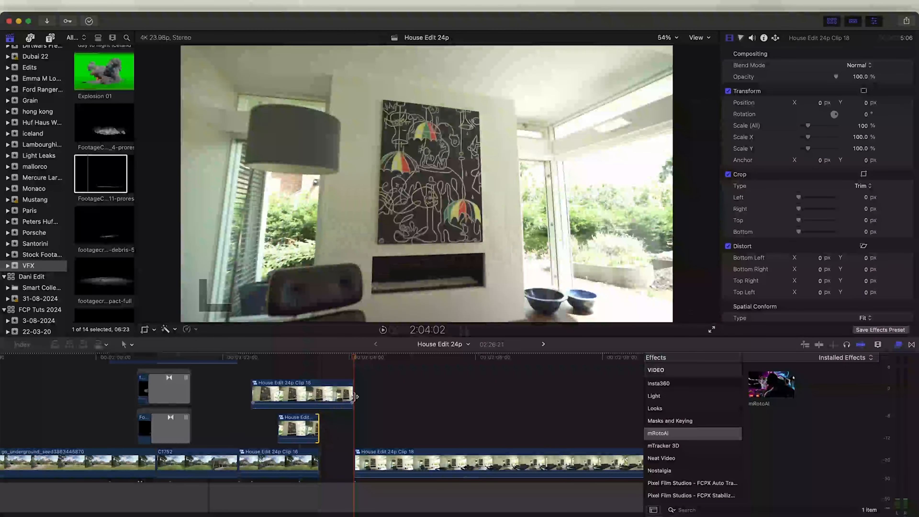
pyautogui.moveTo(352, 392); pyautogui.dragTo(316, 393)
pyautogui.moveTo(377, 457); pyautogui.dragTo(342, 457)
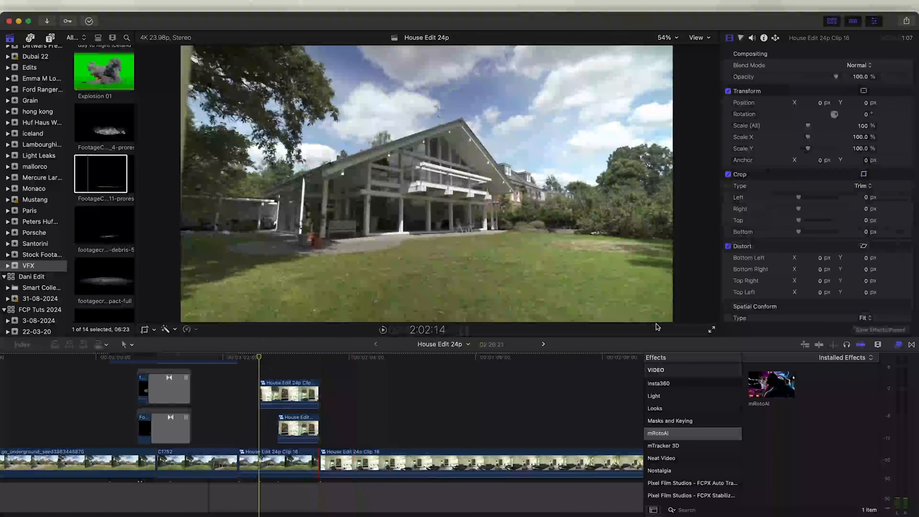
pyautogui.press('space')
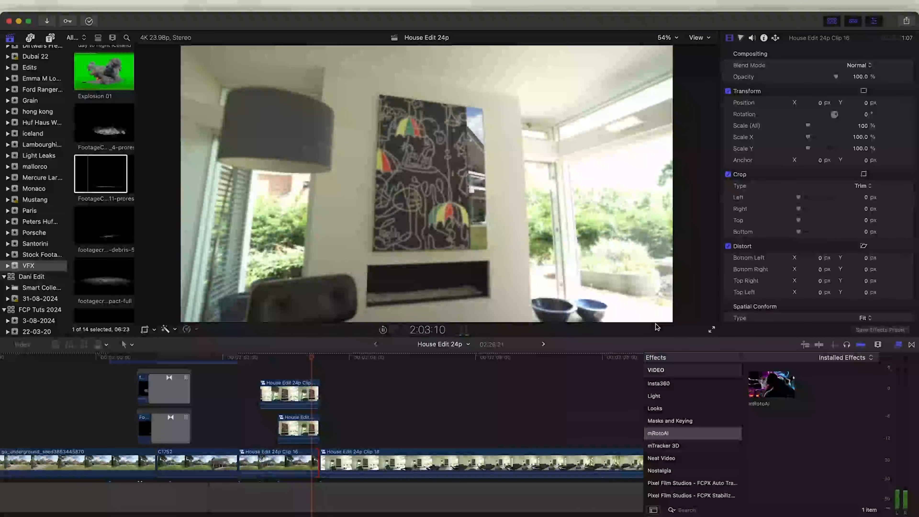
# Blade the preceding house exterior clip at the playhead
pyautogui.press('space')
pyautogui.click(284, 360)
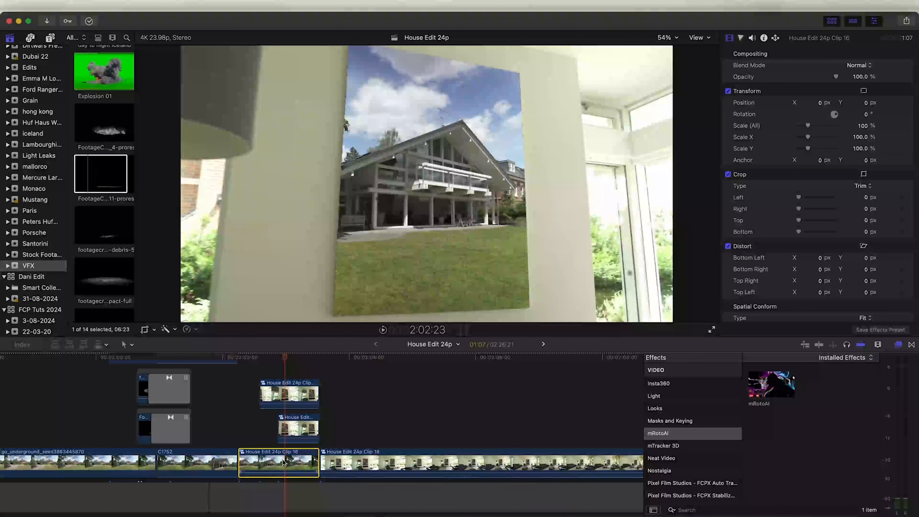
pyautogui.press('b')
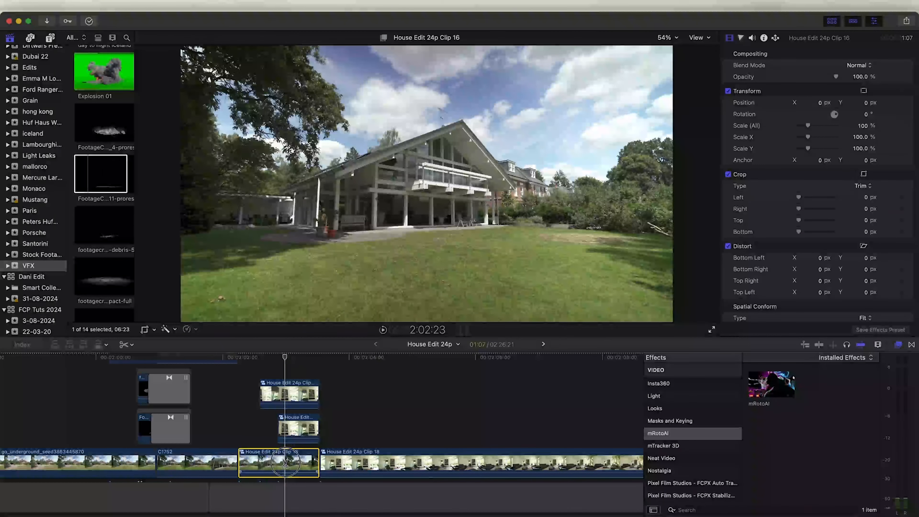
pyautogui.click(285, 463)
pyautogui.press('a')
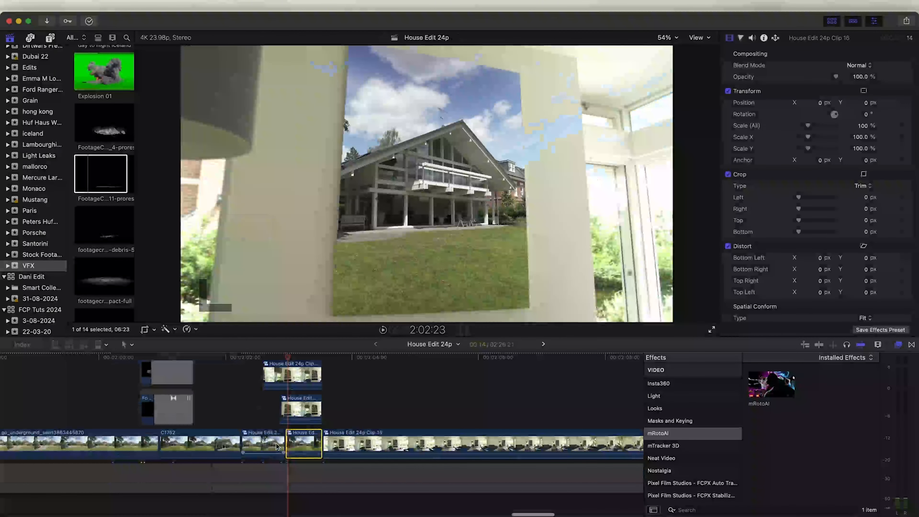
# Apply a Ken Burns move to the cut house segment, enlarging its rectangle beyond the frame at 25% viewer zoom
pyautogui.click(296, 357)
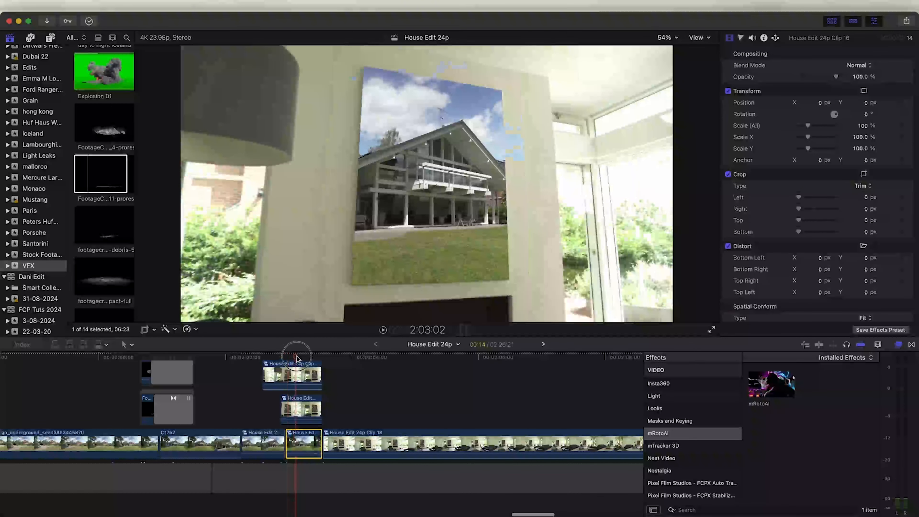
pyautogui.click(144, 330)
pyautogui.click(446, 310)
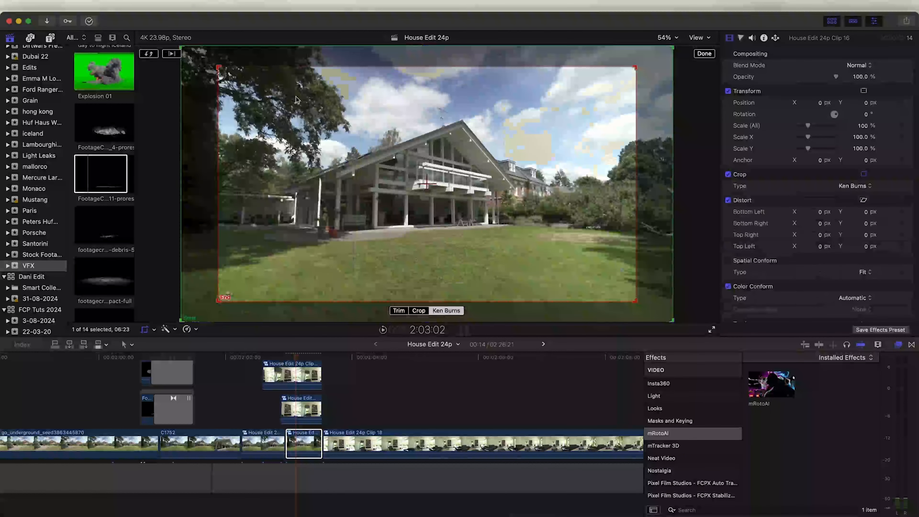
pyautogui.click(667, 38)
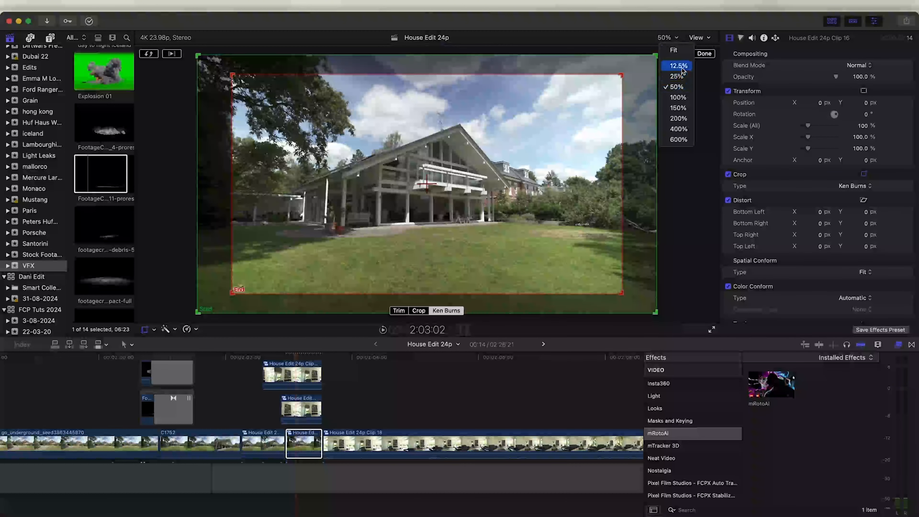
pyautogui.click(675, 76)
pyautogui.moveTo(326, 239); pyautogui.dragTo(185, 324)
pyautogui.moveTo(352, 238); pyautogui.dragTo(346, 237)
pyautogui.click(704, 54)
pyautogui.click(290, 355)
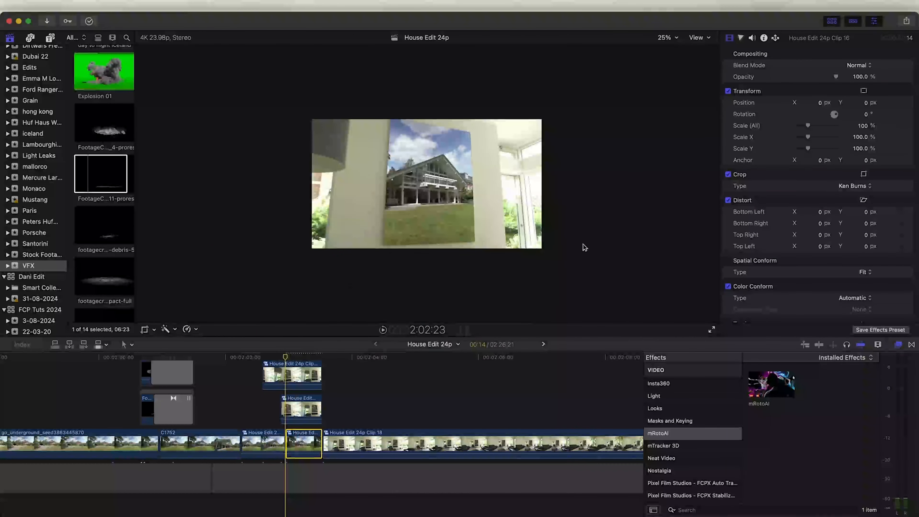
pyautogui.press('space')
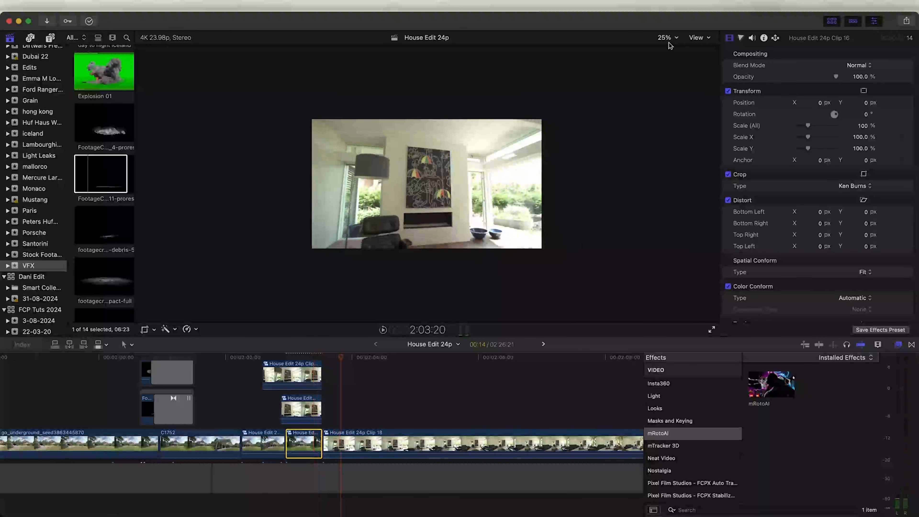
# Select a range of the living-room clip and speed it up by shortening its retime handle
pyautogui.click(668, 39)
pyautogui.click(672, 49)
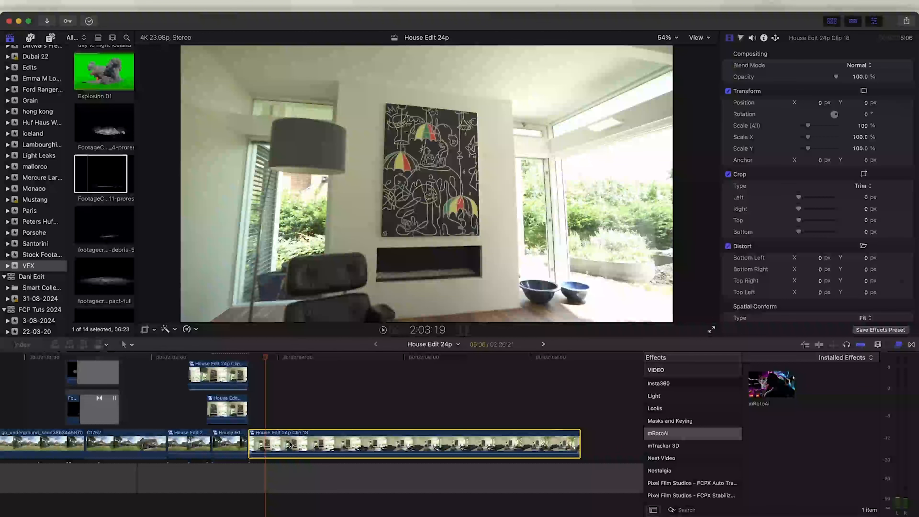
pyautogui.moveTo(266, 442); pyautogui.dragTo(545, 446)
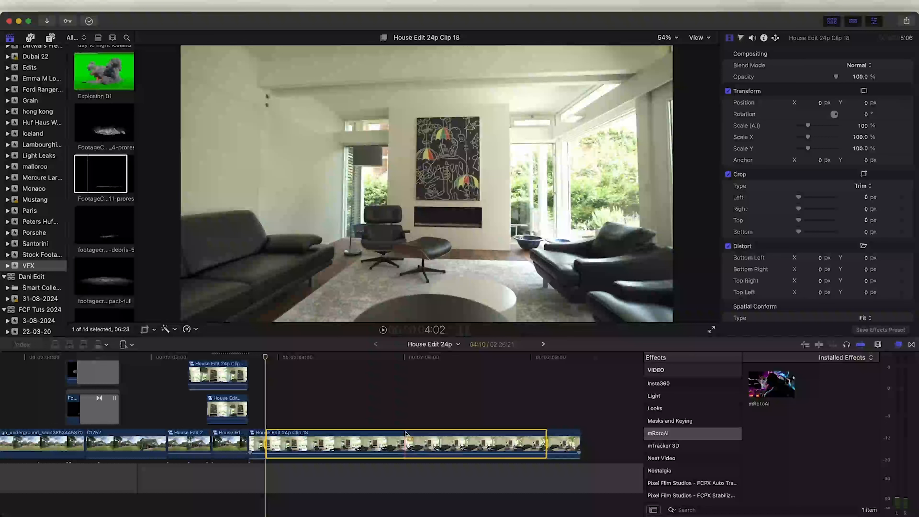
pyautogui.hotkey('ctrl', 'v')
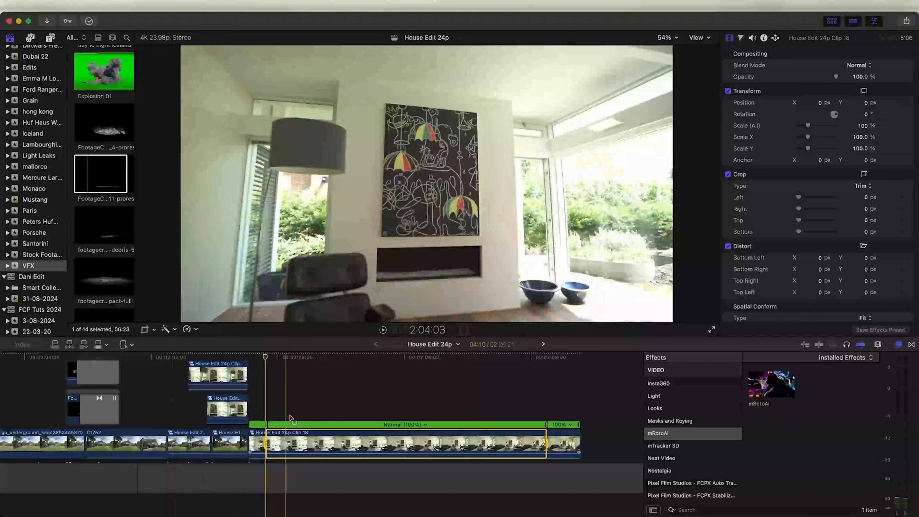
pyautogui.moveTo(548, 431); pyautogui.dragTo(286, 428)
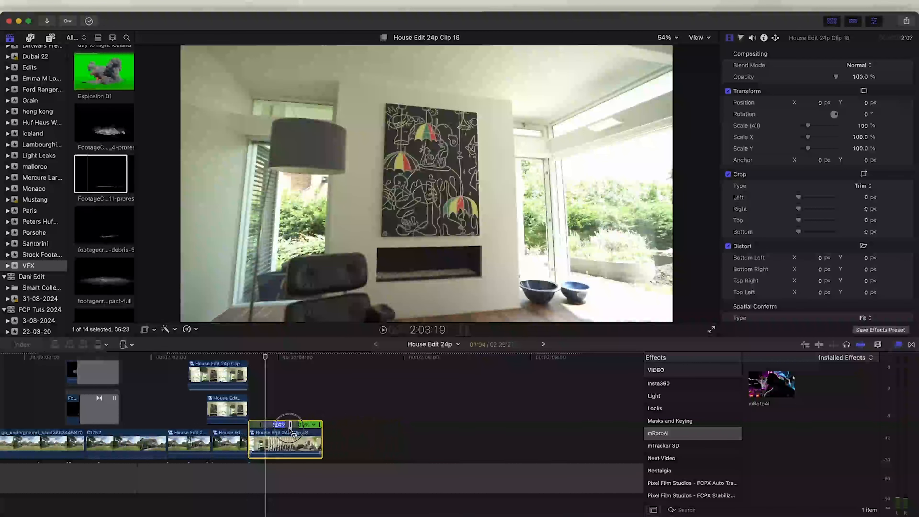
# Adjust the retime handles around the sped-up section of the living-room clip
pyautogui.press('super+equal')
pyautogui.press('super+equal')
pyautogui.moveTo(292, 427); pyautogui.dragTo(270, 427)
pyautogui.moveTo(348, 427); pyautogui.dragTo(409, 426)
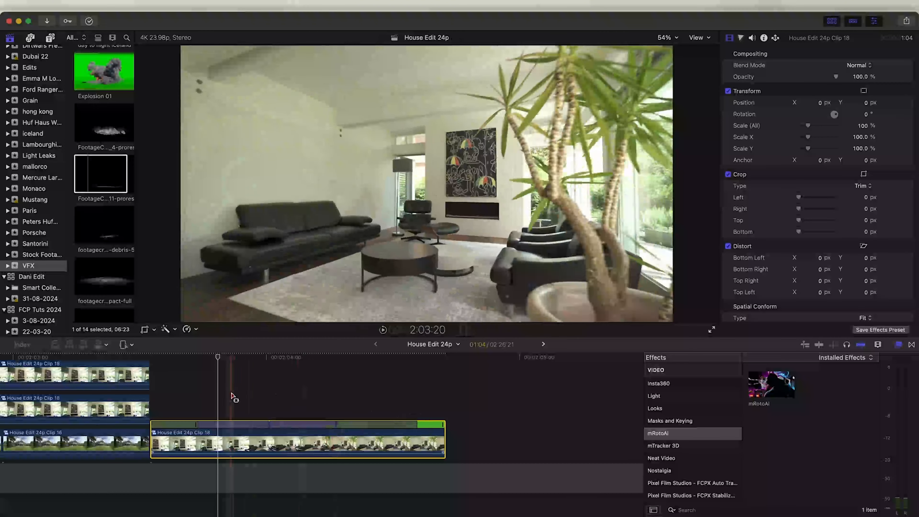
# Copy the living-room clip onto a lane above and trim the copy's end to the playhead
pyautogui.hscroll(-5, 254, 383)
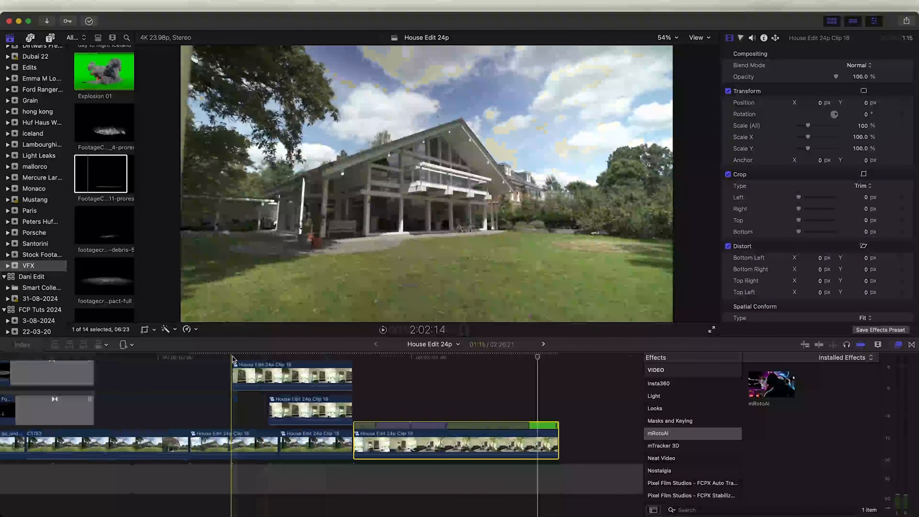
pyautogui.press('space')
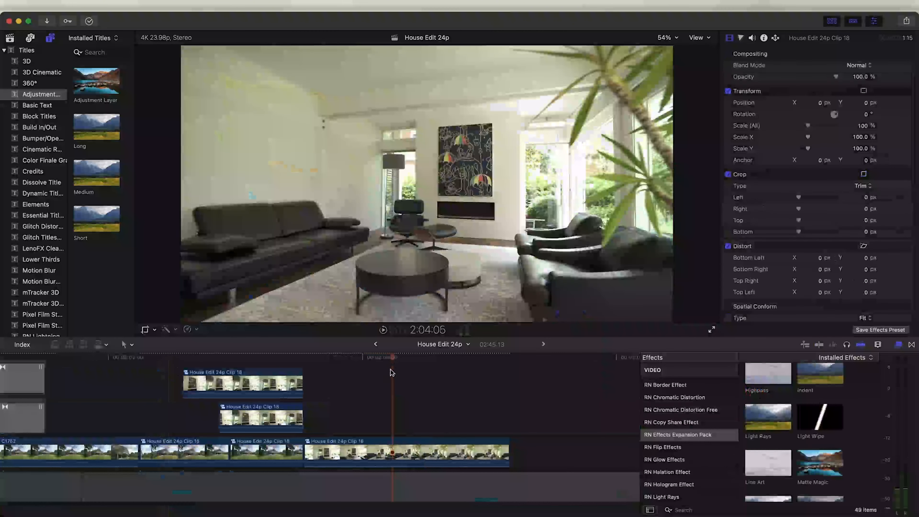
pyautogui.moveTo(368, 454); pyautogui.dragTo(377, 409)
pyautogui.moveTo(508, 415); pyautogui.dragTo(388, 410)
pyautogui.click(358, 415)
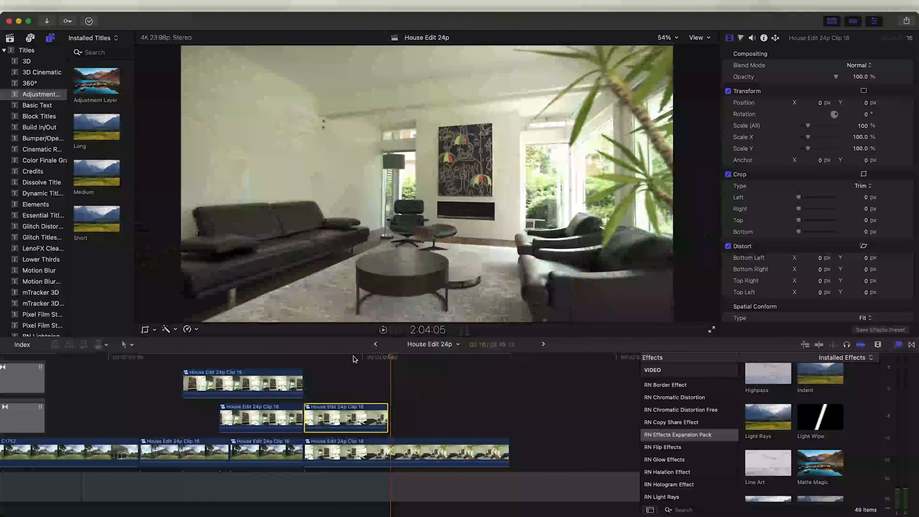
pyautogui.click(335, 359)
pyautogui.hotkey('alt', ']')
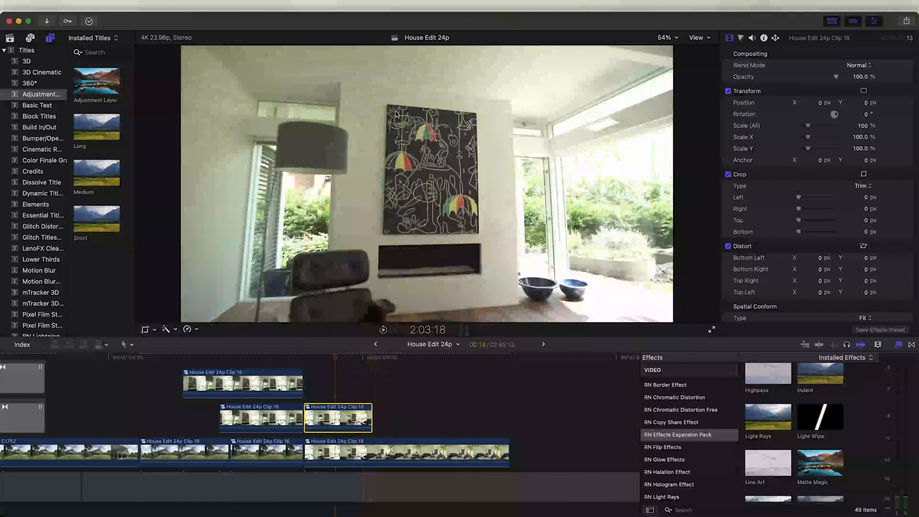
# Apply mRotoAI to the upper copy and mask the wall painting, outputting Masked Video
pyautogui.moveTo(771, 386); pyautogui.dragTo(335, 424)
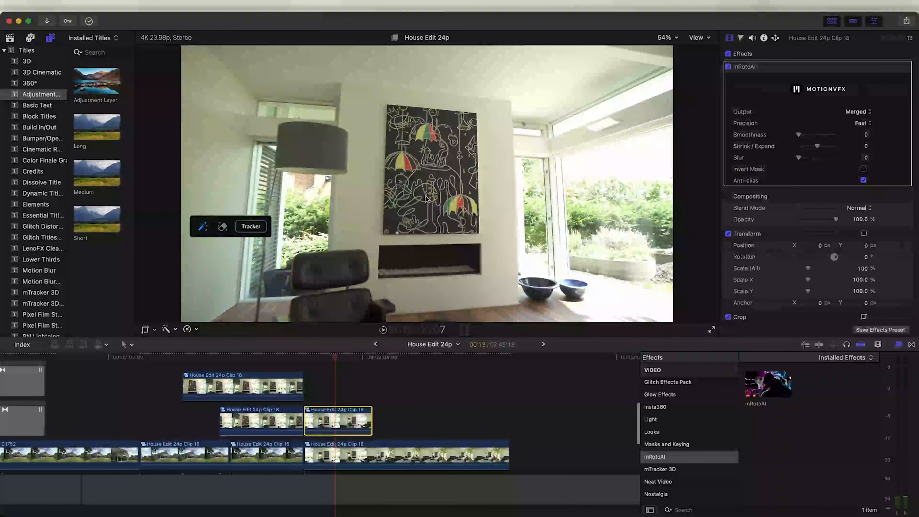
pyautogui.moveTo(467, 118); pyautogui.dragTo(471, 125)
pyautogui.moveTo(399, 223); pyautogui.dragTo(405, 117)
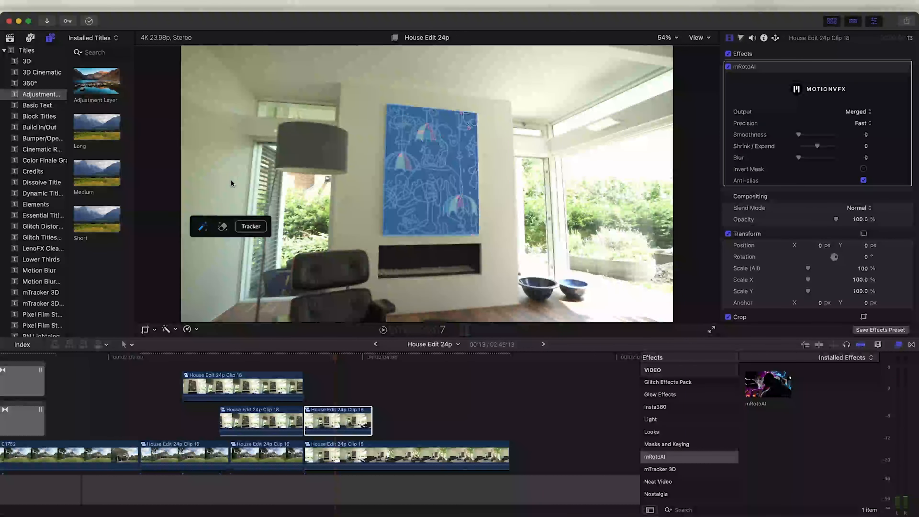
pyautogui.moveTo(326, 362)
pyautogui.mouseDown()
pyautogui.moveTo(307, 361)
pyautogui.moveTo(354, 364)
pyautogui.mouseUp()
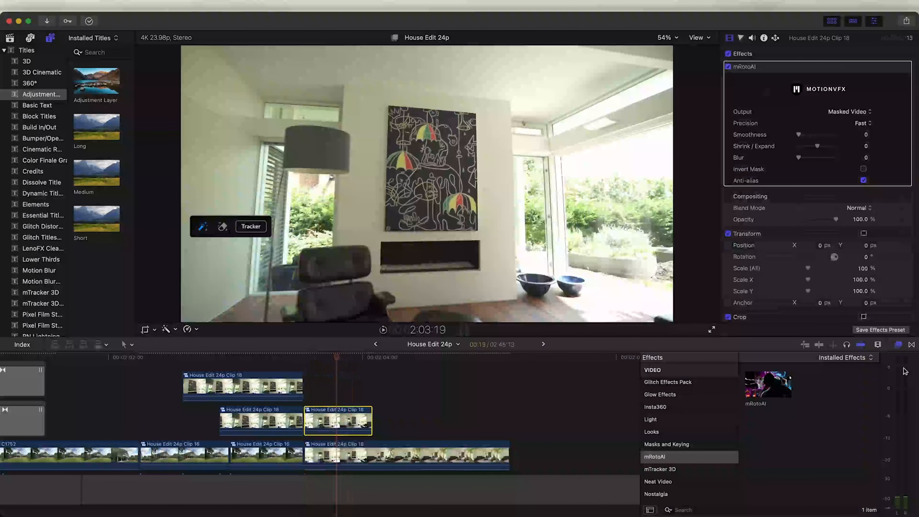
# Apply the Light Wipe effect from RN Effects Expansion Pack to the masked painting clip
pyautogui.scroll(-5, 680, 440)
pyautogui.scroll(-1, 666, 435)
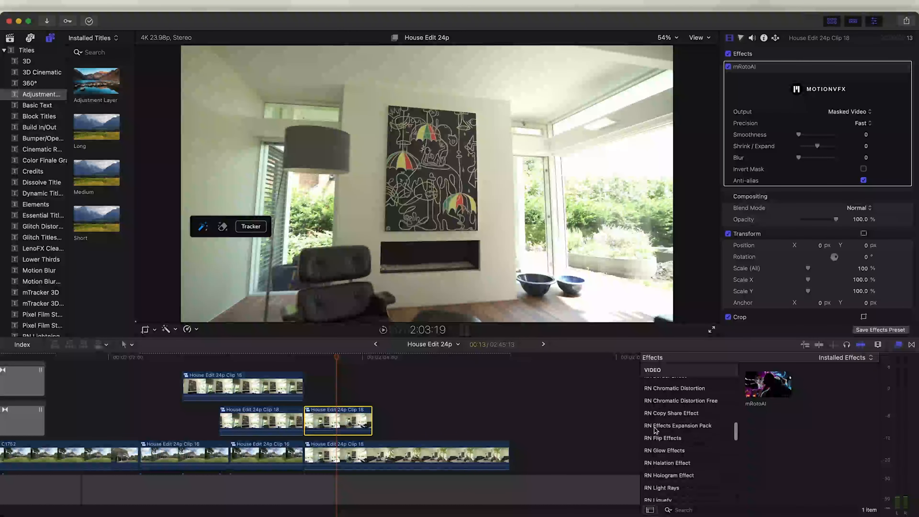
pyautogui.click(675, 426)
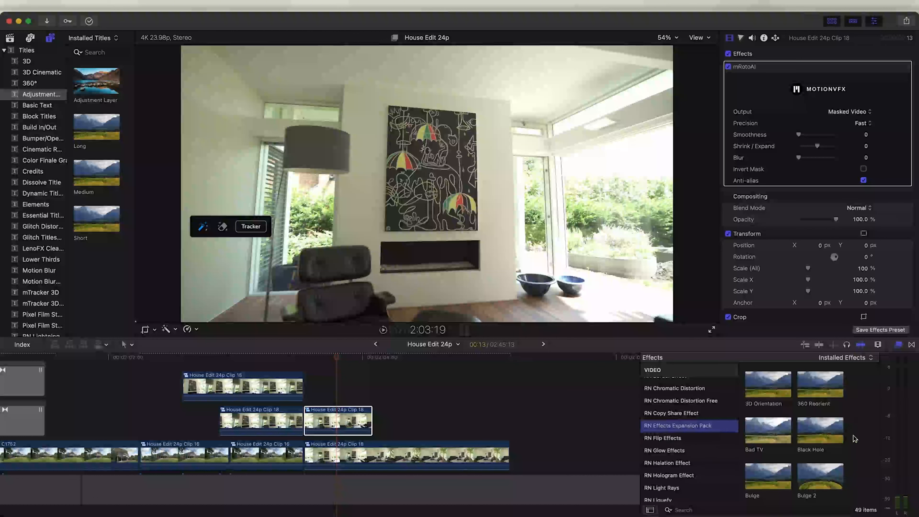
pyautogui.scroll(-10, 855, 438)
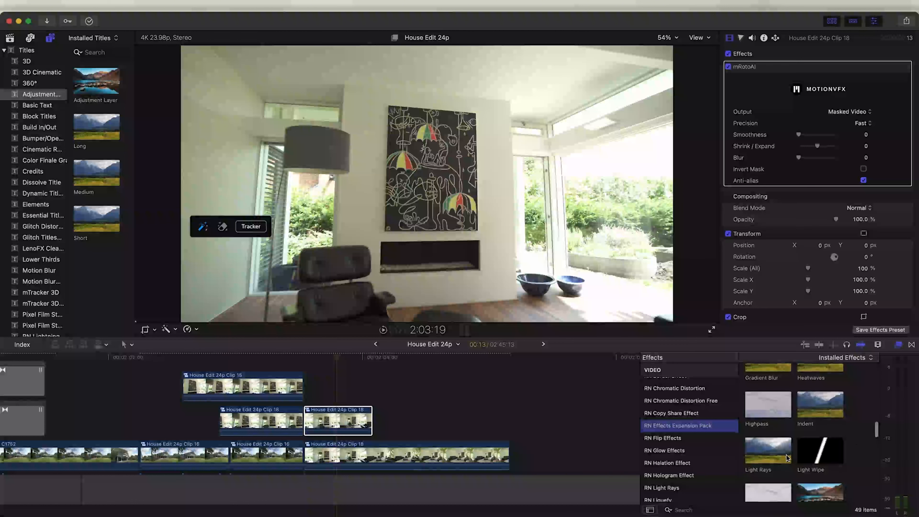
pyautogui.moveTo(814, 457); pyautogui.dragTo(331, 420)
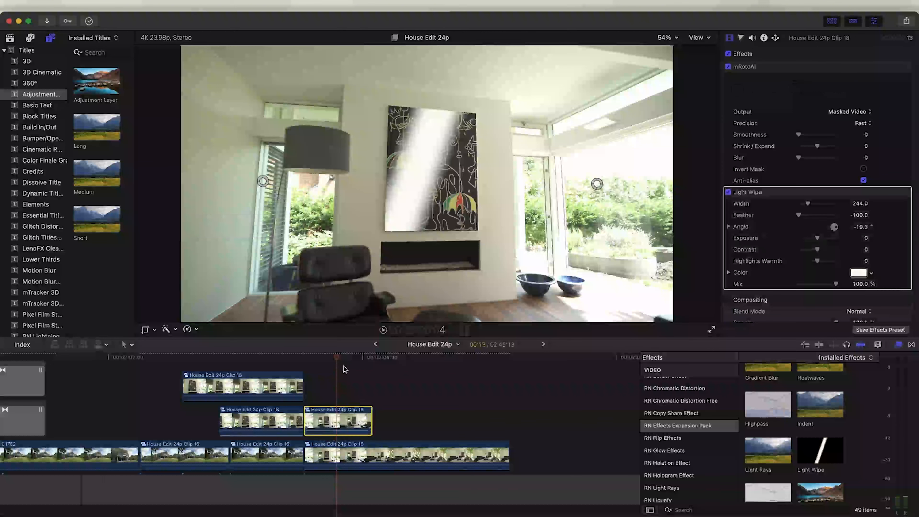
# Position the Light Wipe's start and end points across the wall painting, scrubbing to check, and preview the wipe
pyautogui.moveTo(337, 359); pyautogui.dragTo(311, 364)
pyautogui.moveTo(260, 186)
pyautogui.mouseDown()
pyautogui.moveTo(409, 177)
pyautogui.moveTo(362, 174)
pyautogui.moveTo(405, 180)
pyautogui.moveTo(333, 189)
pyautogui.mouseUp()
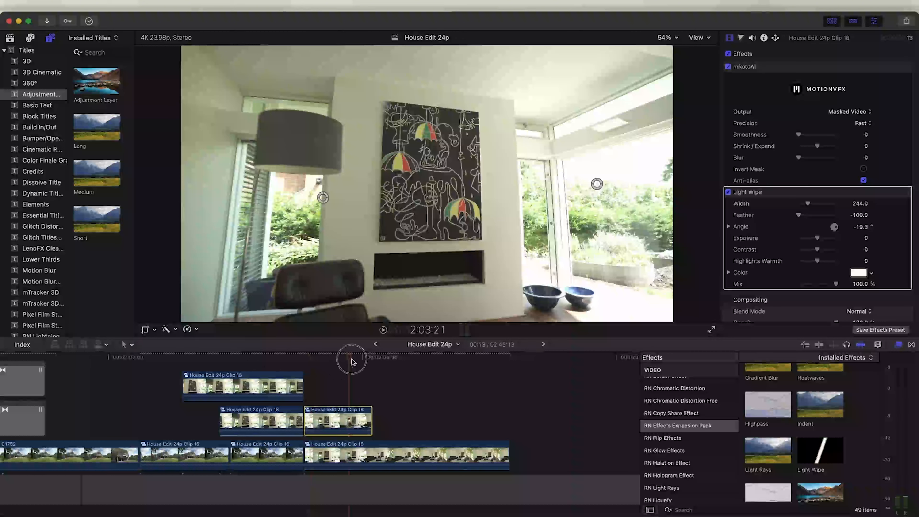
pyautogui.moveTo(349, 363); pyautogui.dragTo(365, 358)
pyautogui.moveTo(597, 183)
pyautogui.mouseDown()
pyautogui.moveTo(573, 171)
pyautogui.moveTo(510, 179)
pyautogui.mouseUp()
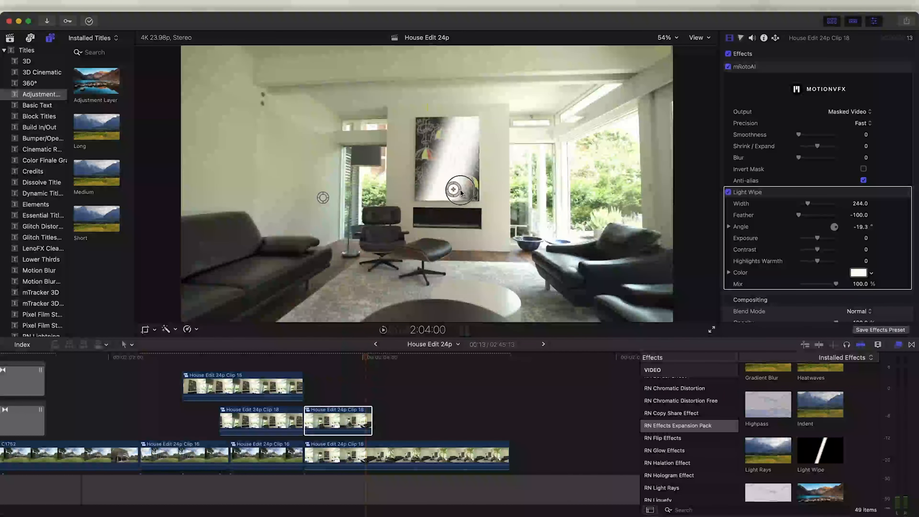
pyautogui.moveTo(366, 358); pyautogui.dragTo(311, 362)
pyautogui.press('space')
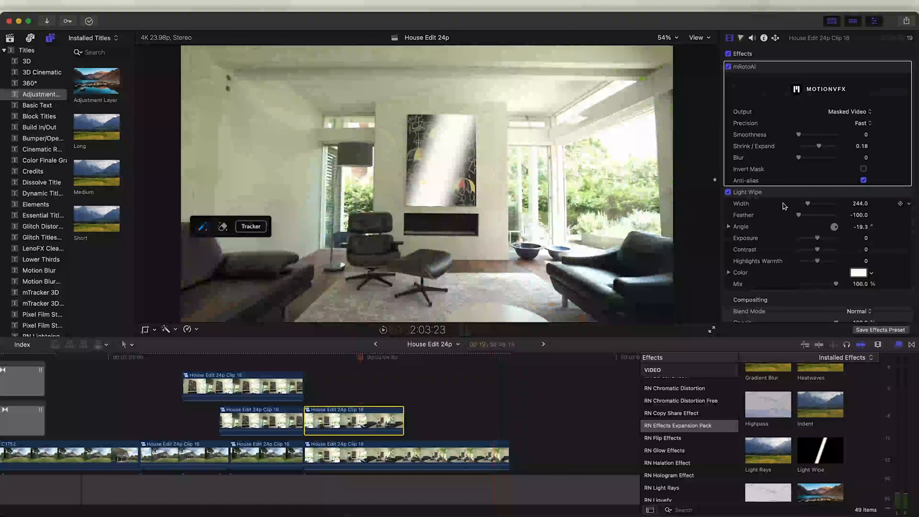
# Set the Light Wipe width to 230 and its angle to -2.3°
pyautogui.scroll(-2, 785, 205)
pyautogui.moveTo(808, 179); pyautogui.dragTo(807, 178)
pyautogui.moveTo(856, 200); pyautogui.dragTo(860, 200)
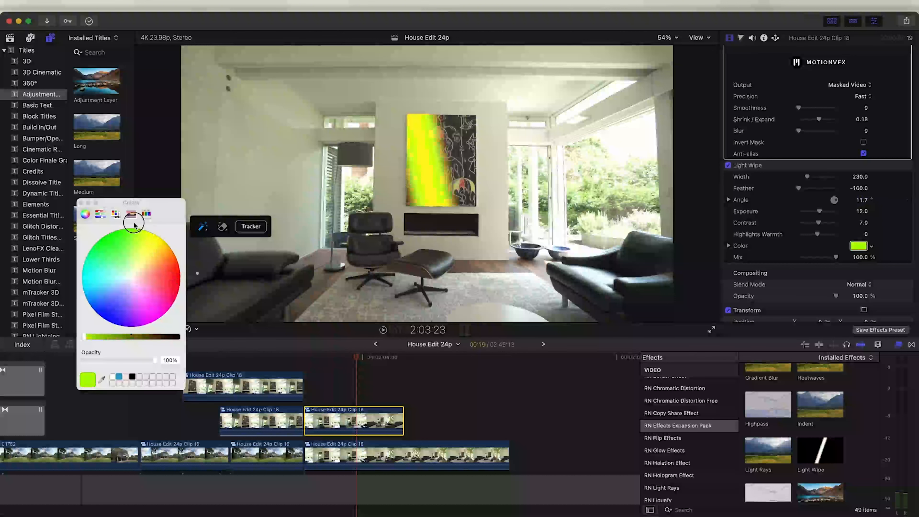
# Try a purple wipe color for the Light Wipe in the color picker, then close the picker
pyautogui.moveTo(159, 241)
pyautogui.mouseDown()
pyautogui.moveTo(98, 272)
pyautogui.moveTo(133, 302)
pyautogui.mouseUp()
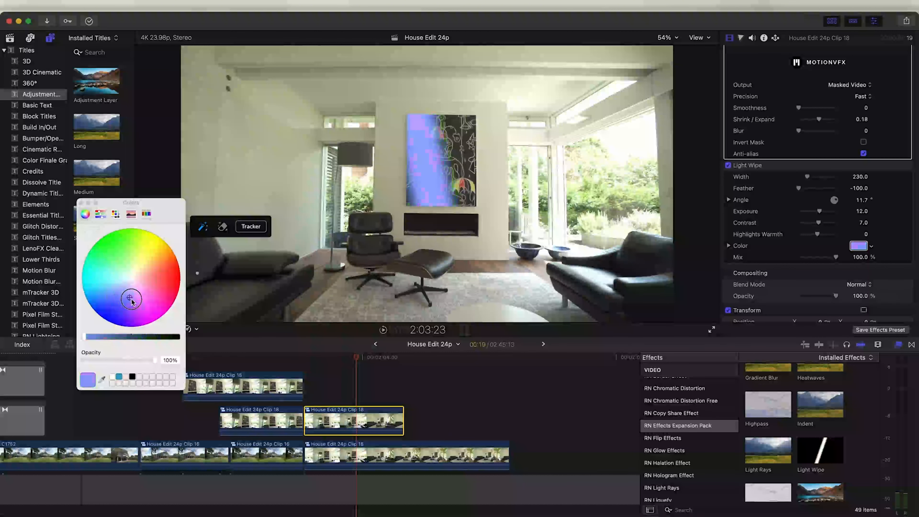
pyautogui.click(82, 203)
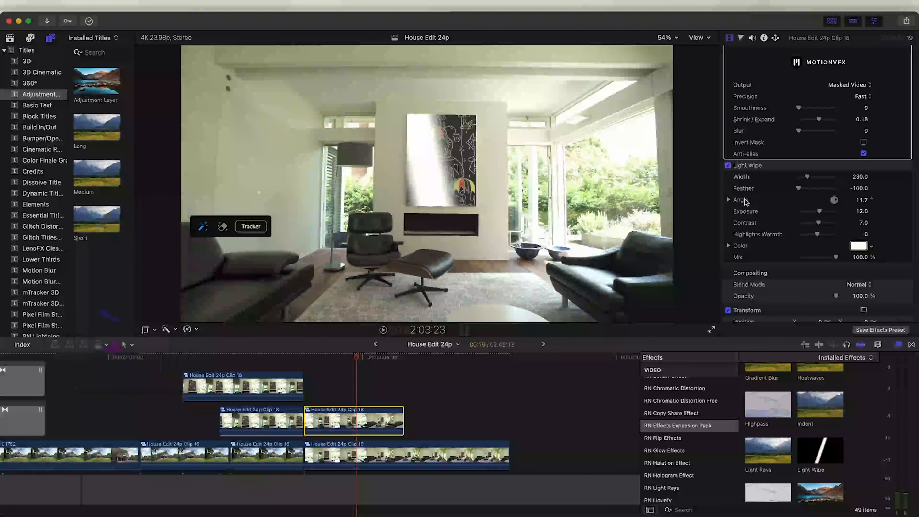